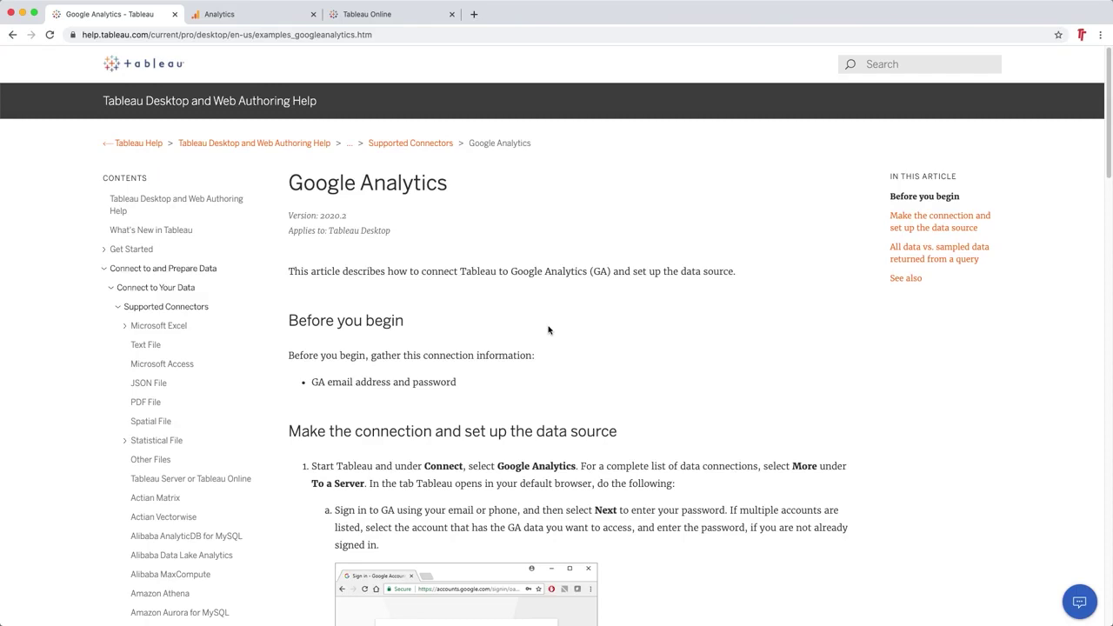
Bring up the Google Analytics Home dashboard with the last 30 days' user and session figures
click(243, 21)
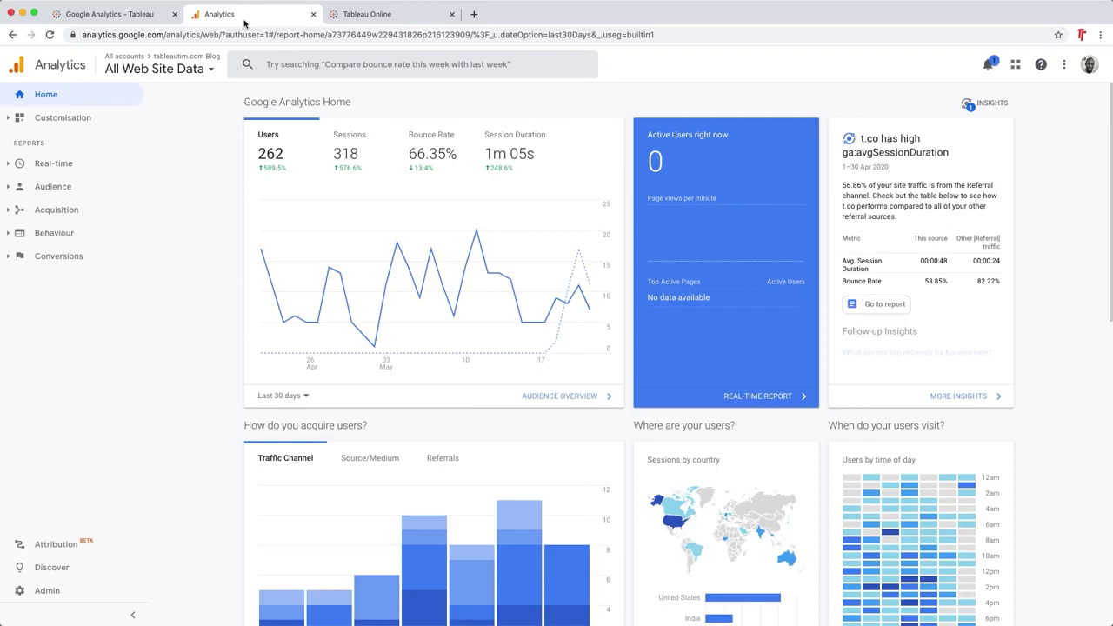
click(374, 14)
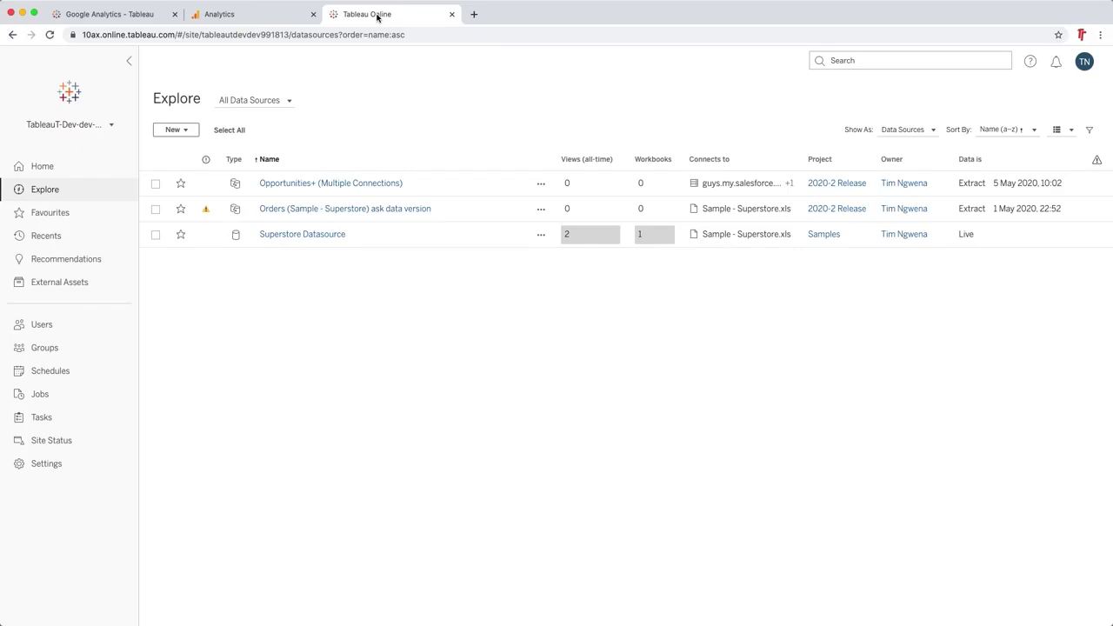
Return to Tableau Desktop and expand To a Server to list every server connector
key(super+Tab)
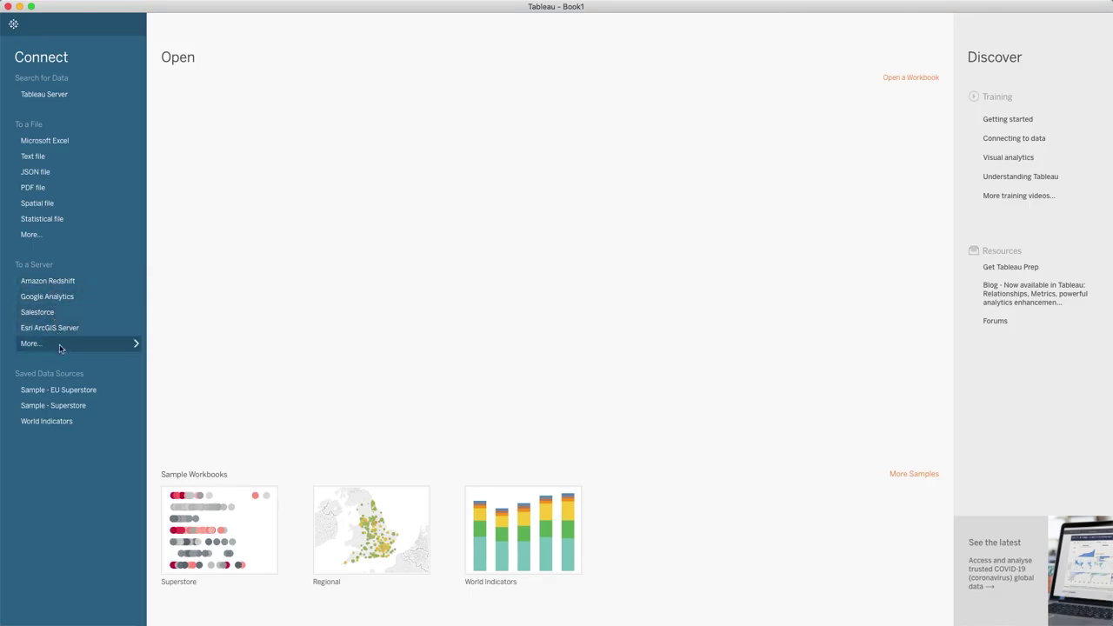
click(60, 346)
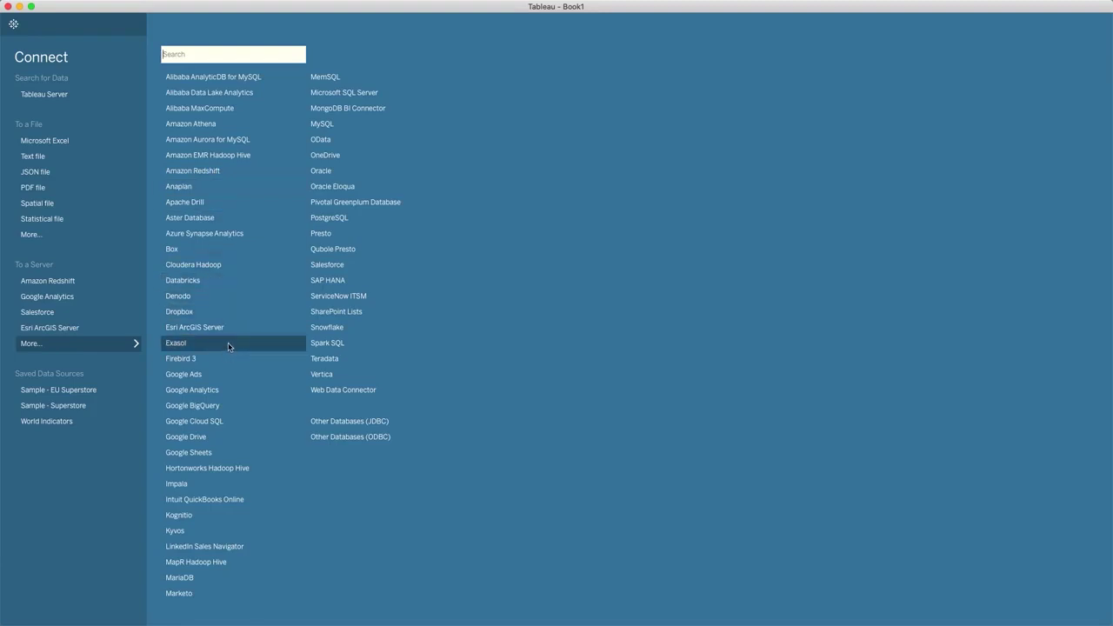
Start a Google Analytics connection and sign in with the Google account holding the Analytics data
click(240, 397)
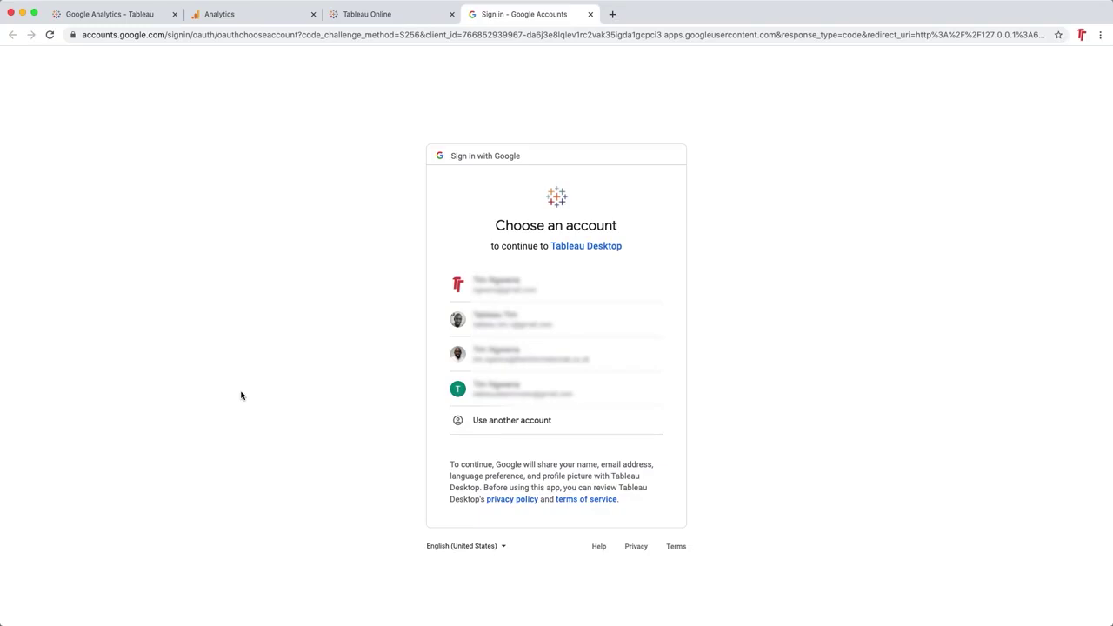
click(587, 321)
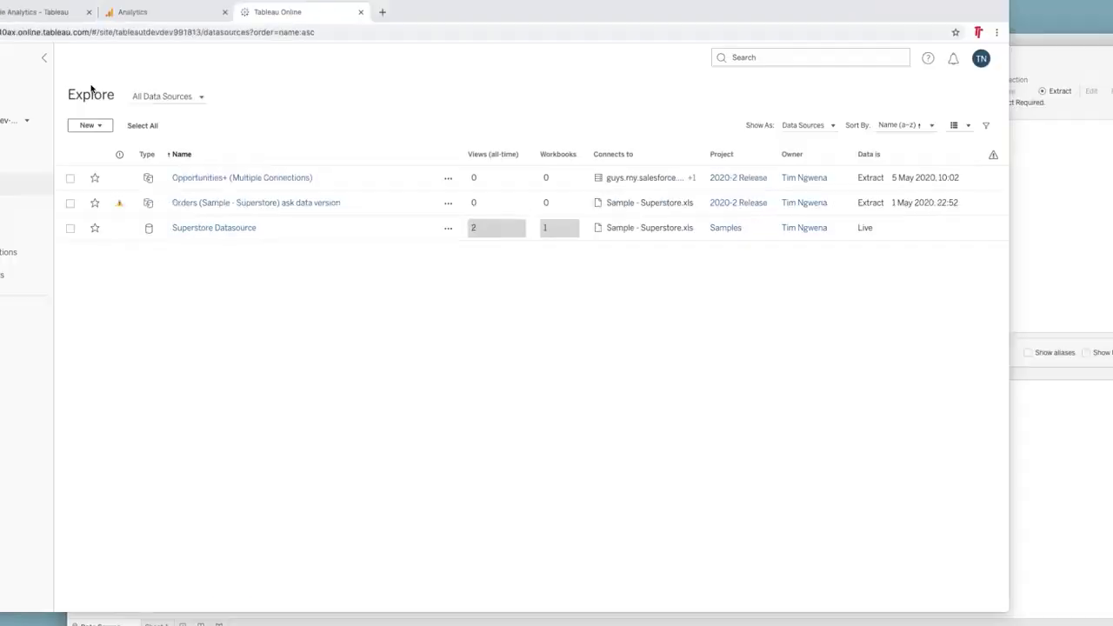
Open the All Web Site Data picker in Google Analytics to check accounts, properties and views
click(224, 14)
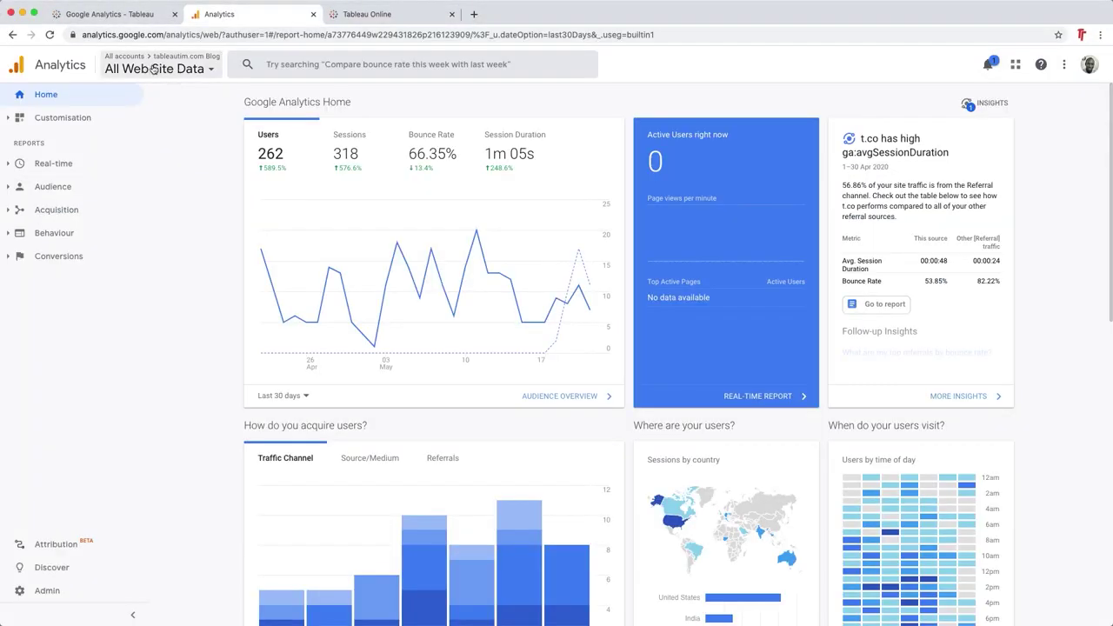
click(160, 70)
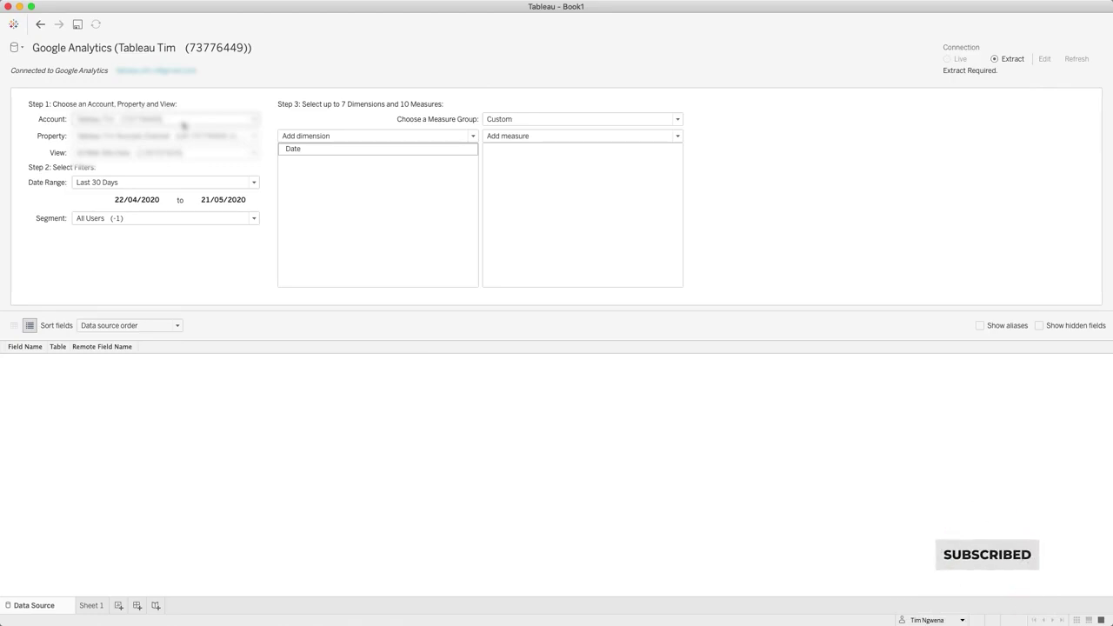
Switch the connection to the other Analytics property, keeping the Last 30 Days date range
click(193, 137)
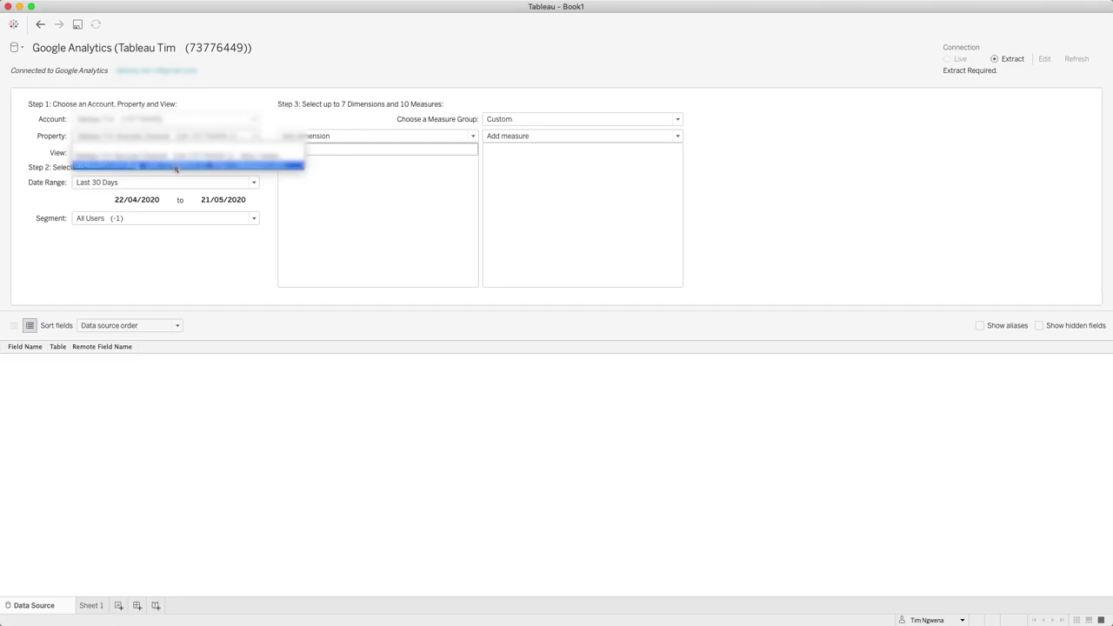
click(176, 168)
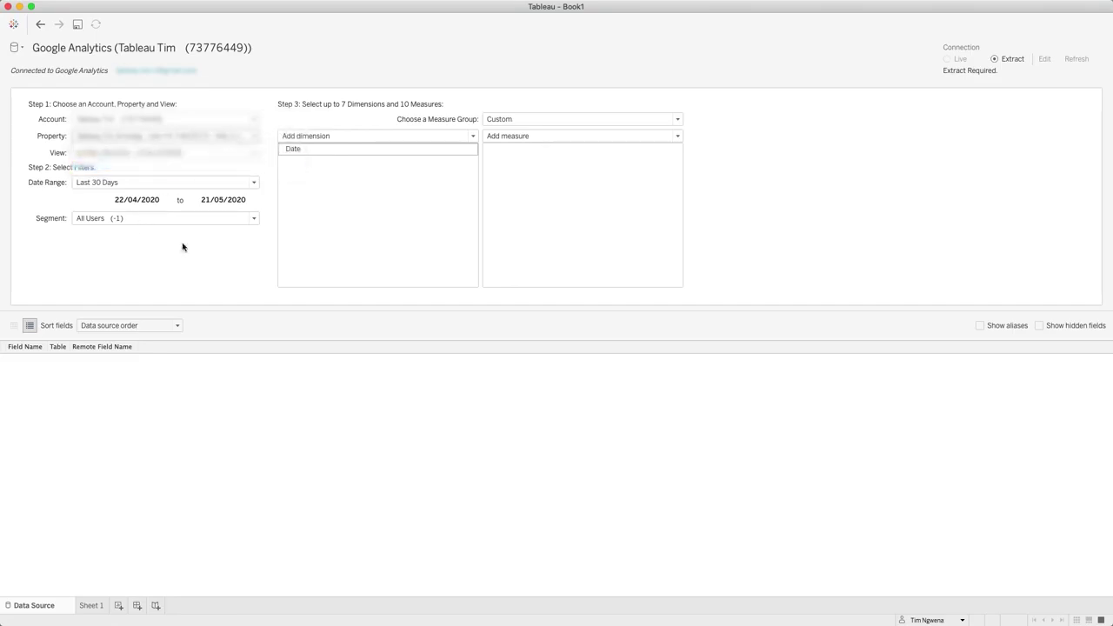
click(146, 183)
click(146, 183)
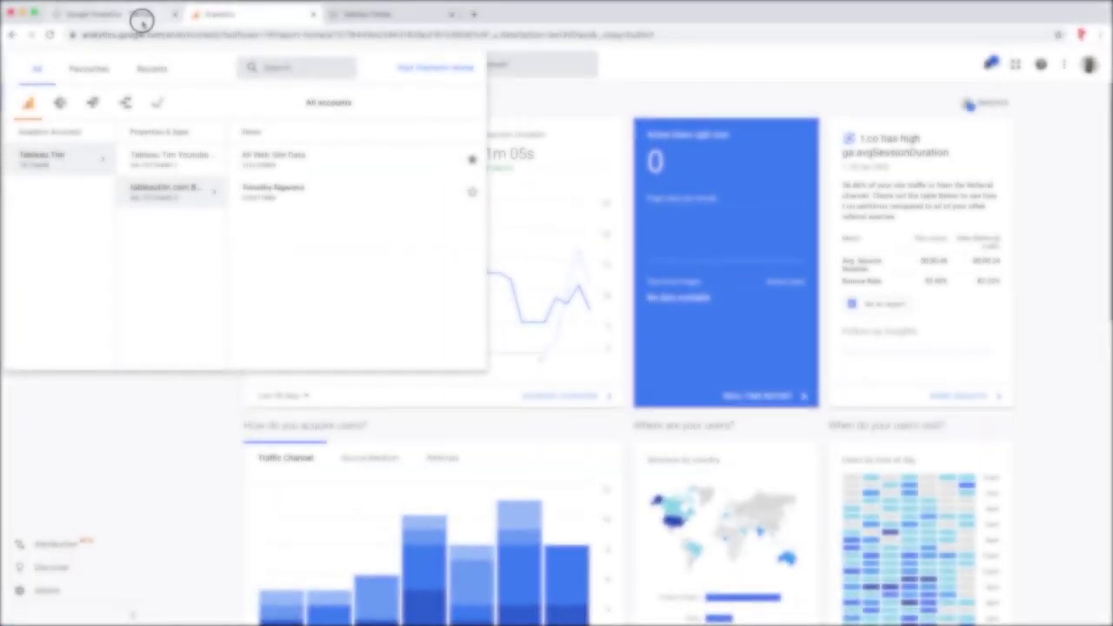
click(139, 14)
scroll(398, 331, down, 10)
scroll(397, 331, down, 10)
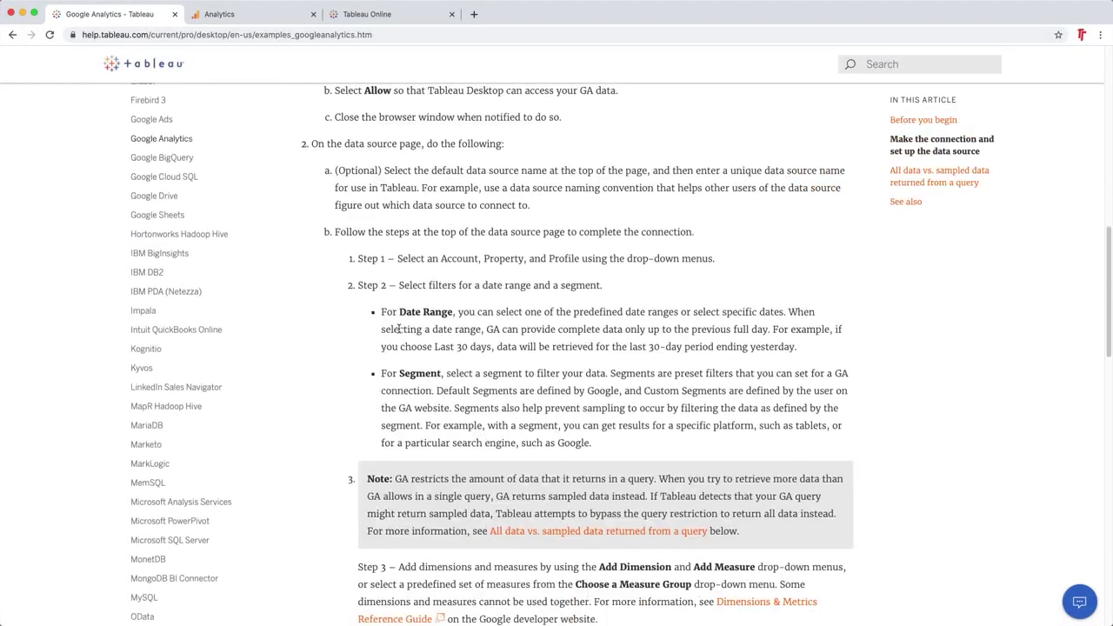
scroll(401, 329, down, 2)
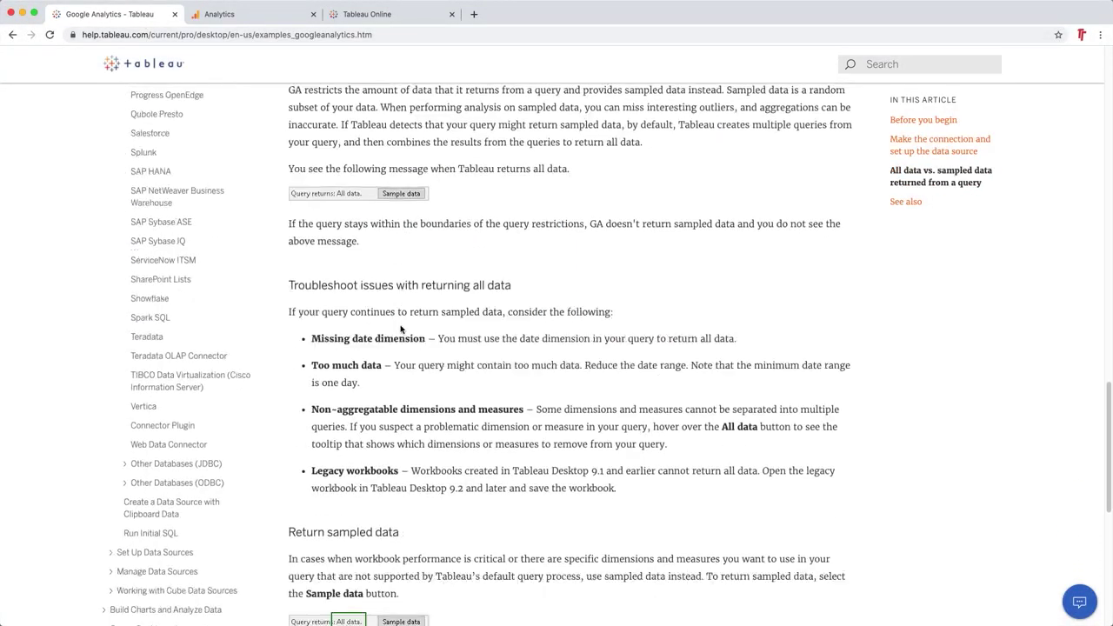
scroll(401, 328, up, 1)
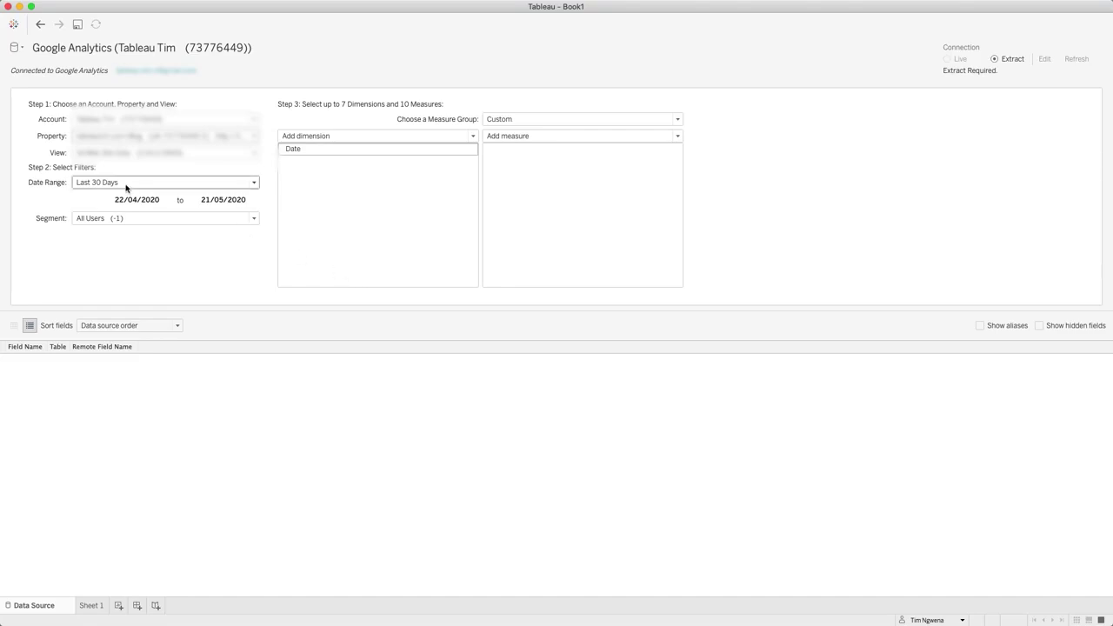
Search 'page' and 'page t' to add the Page and Page Title dimensions beside Date
click(360, 136)
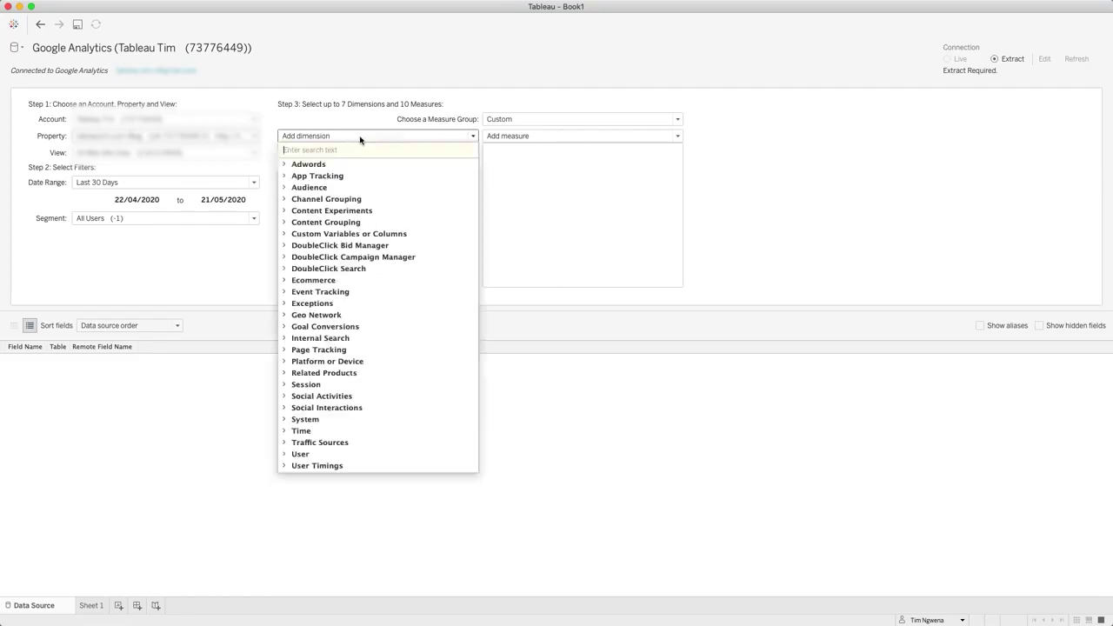
text(page)
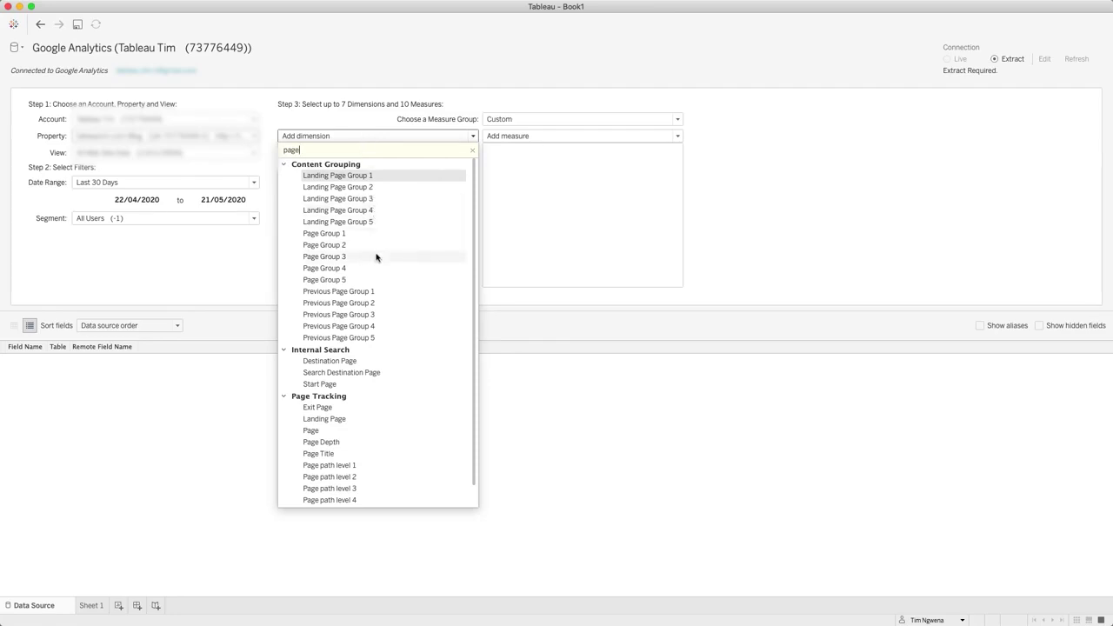
scroll(375, 257, down, 2)
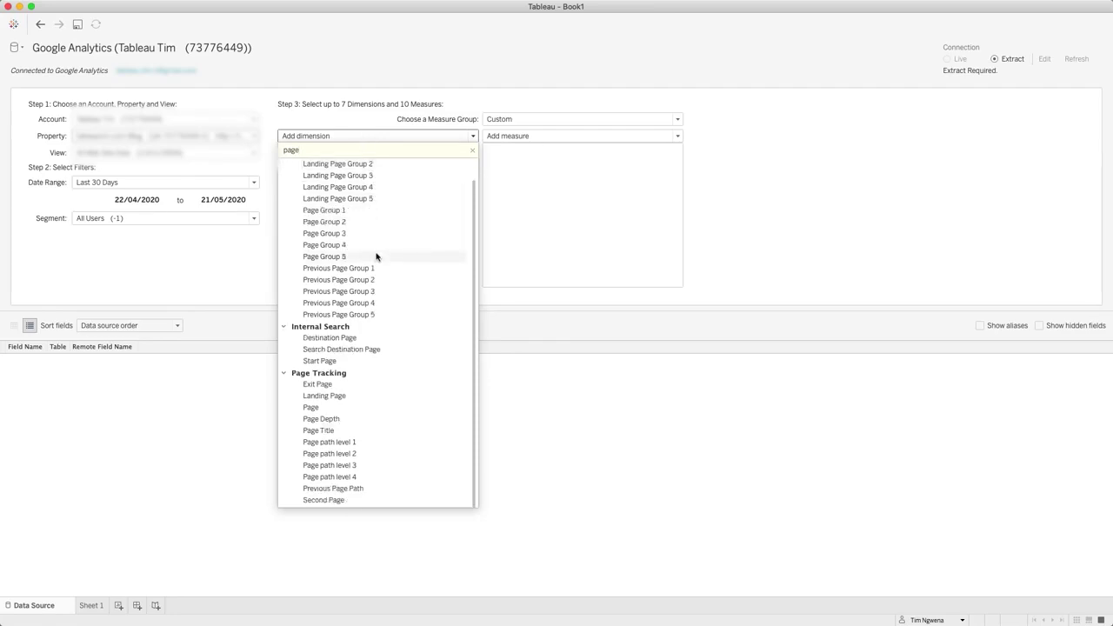
click(353, 407)
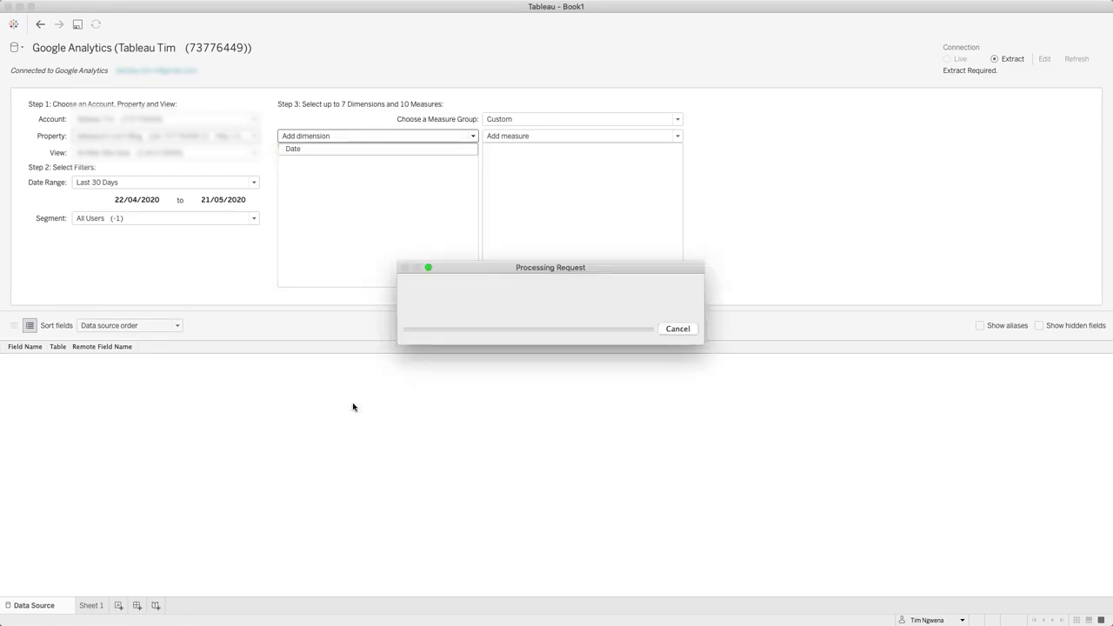
click(326, 139)
text(page t)
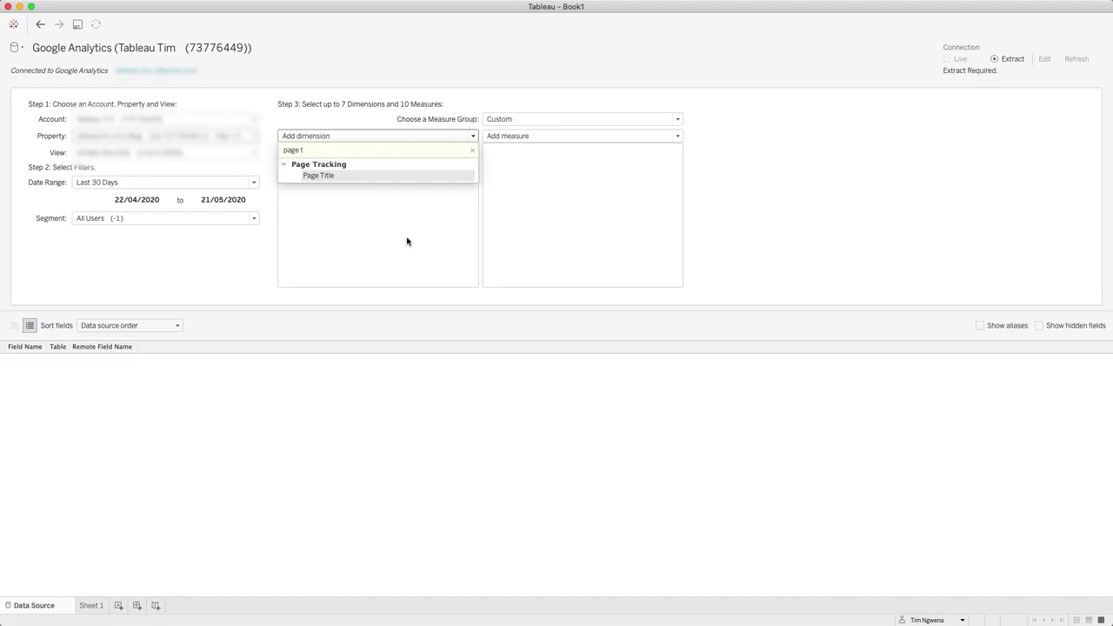
key(Return)
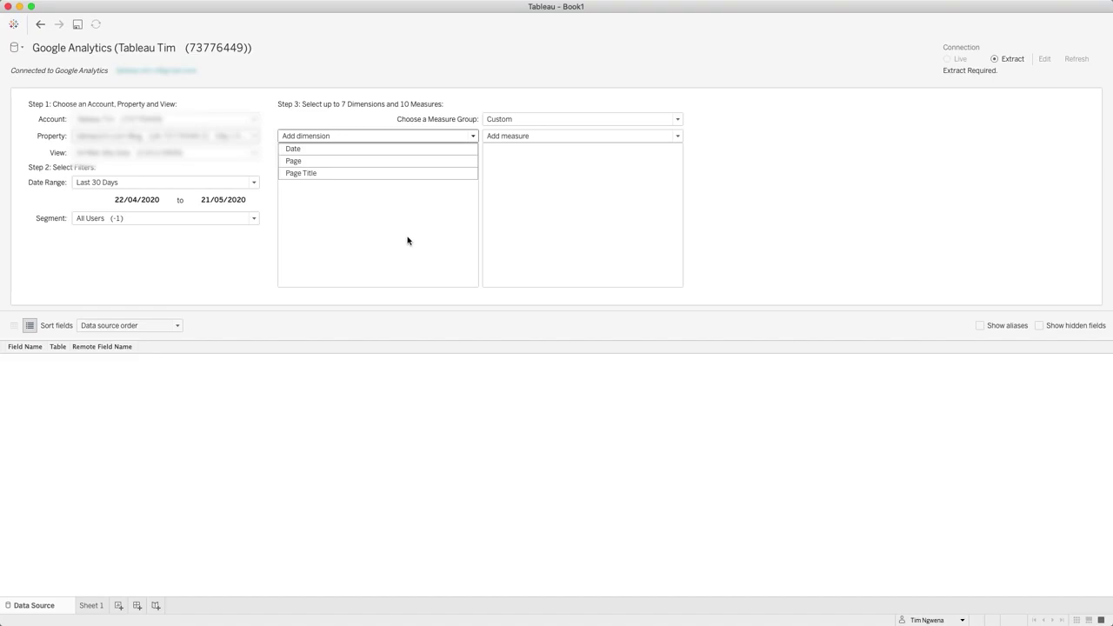
Load the Page Usage measure group, bringing in Pageviews, Sessions, Bounces and six more measures
click(559, 138)
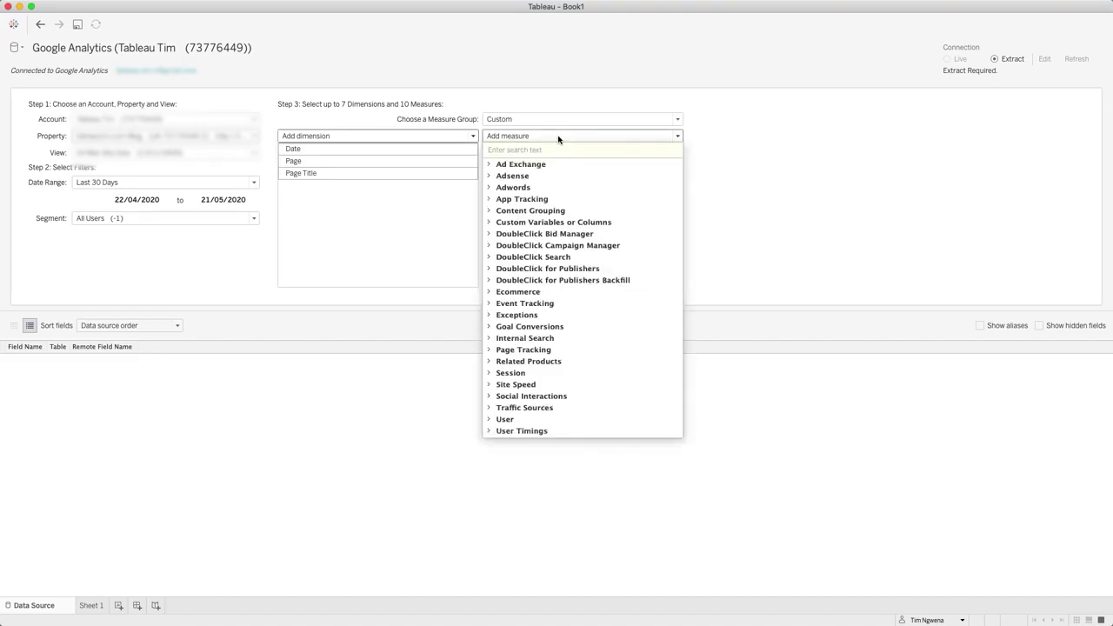
click(728, 135)
click(653, 122)
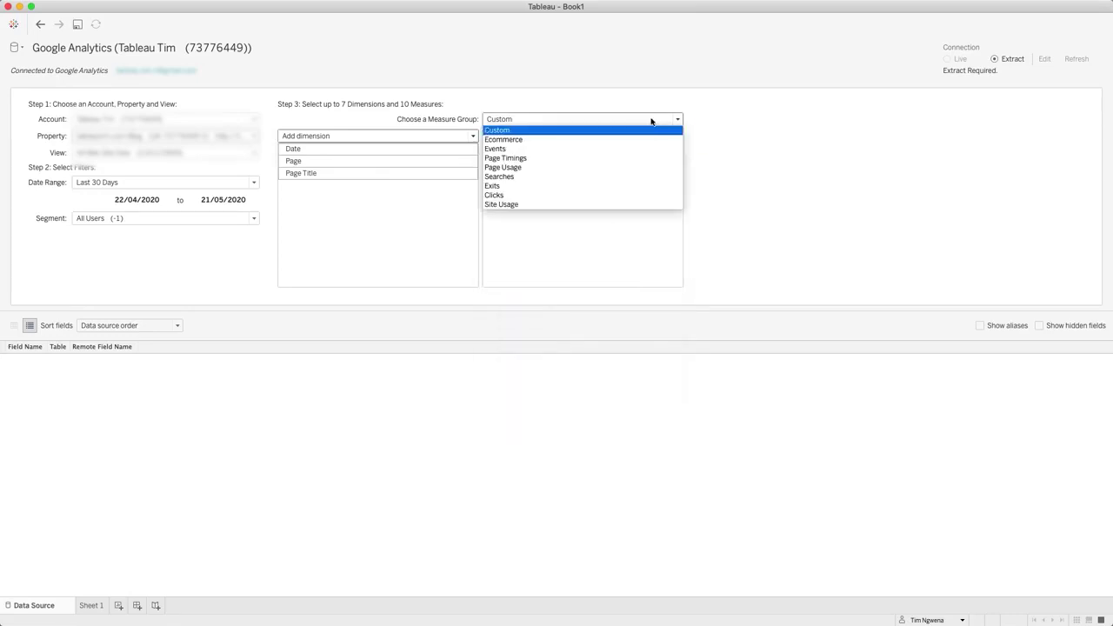
click(574, 167)
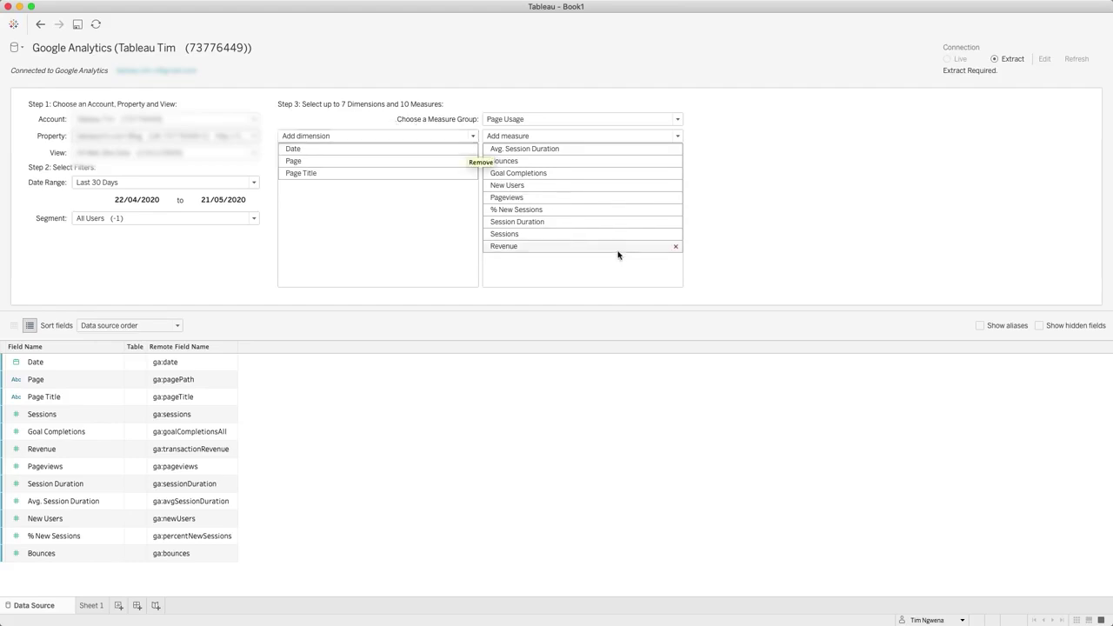
Search 'country' and add Geo Network > Country as a dimension
click(408, 137)
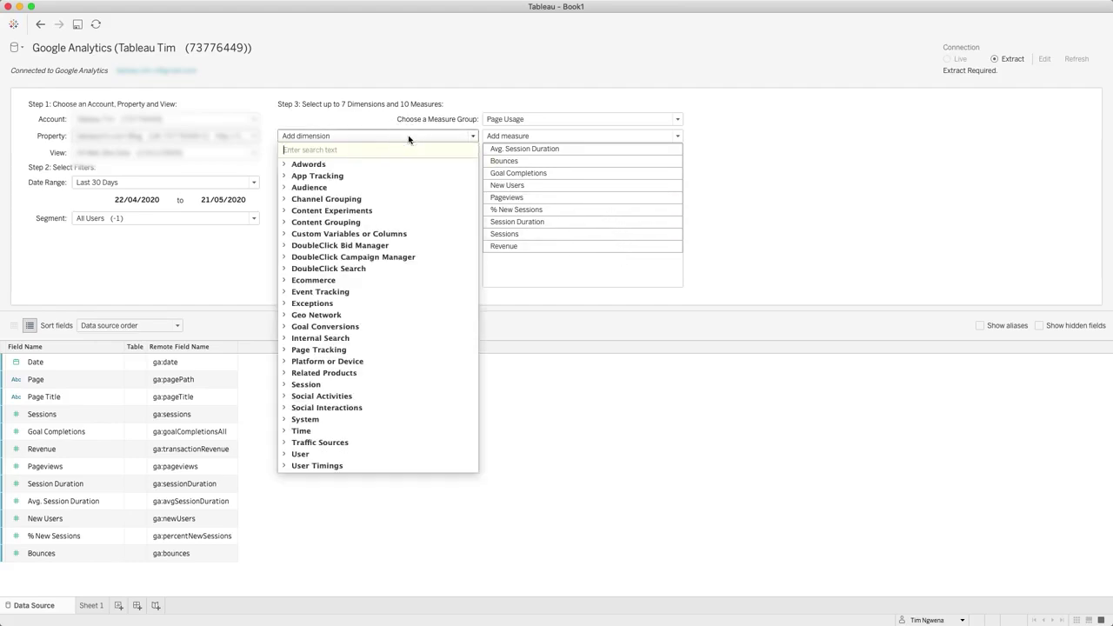
text(country)
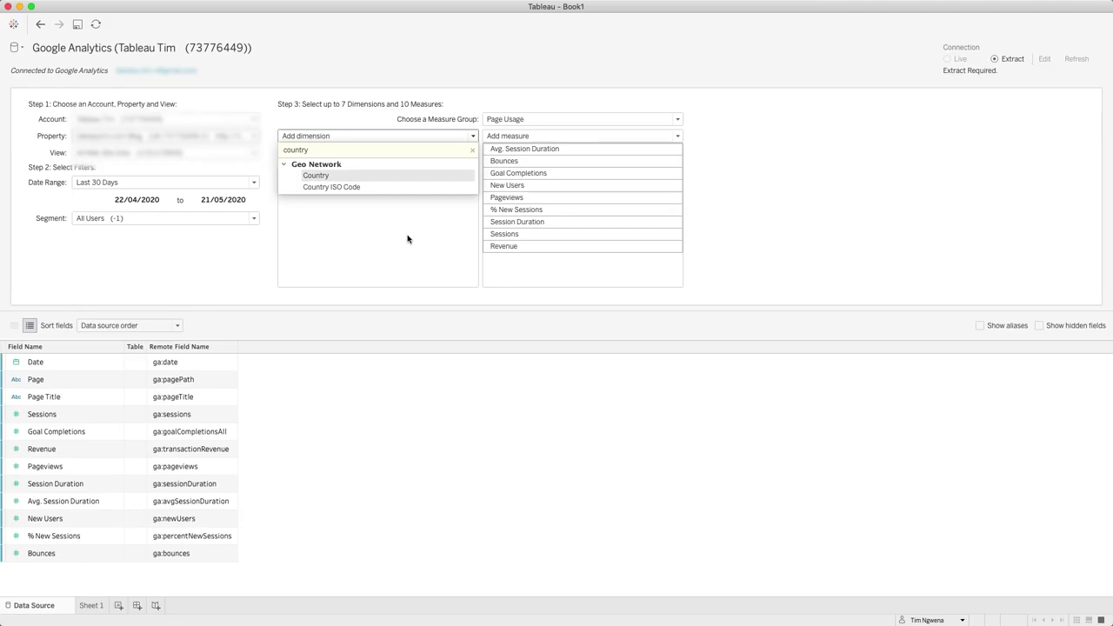
key(Return)
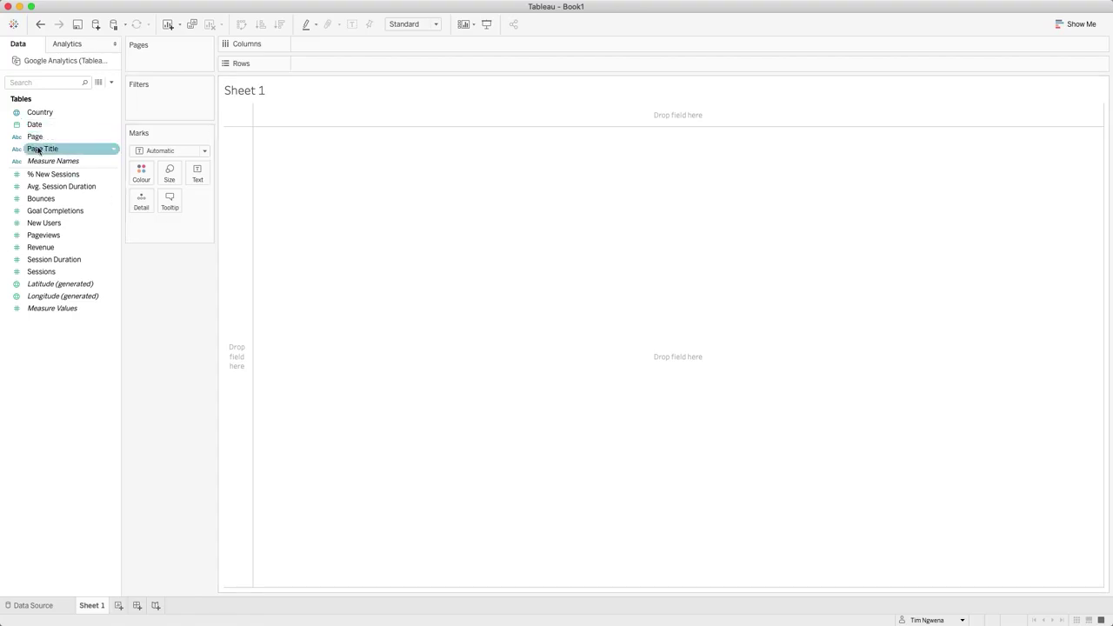
Place Page Title on Rows and widen its column so full titles are readable
drag(39, 149, 370, 63)
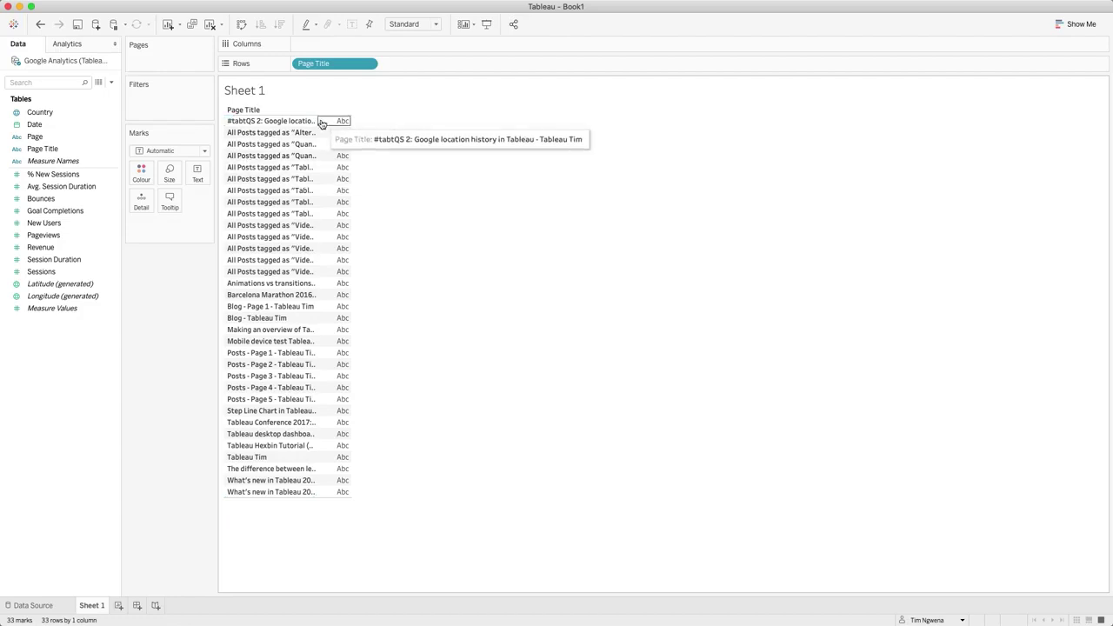
drag(318, 124, 625, 154)
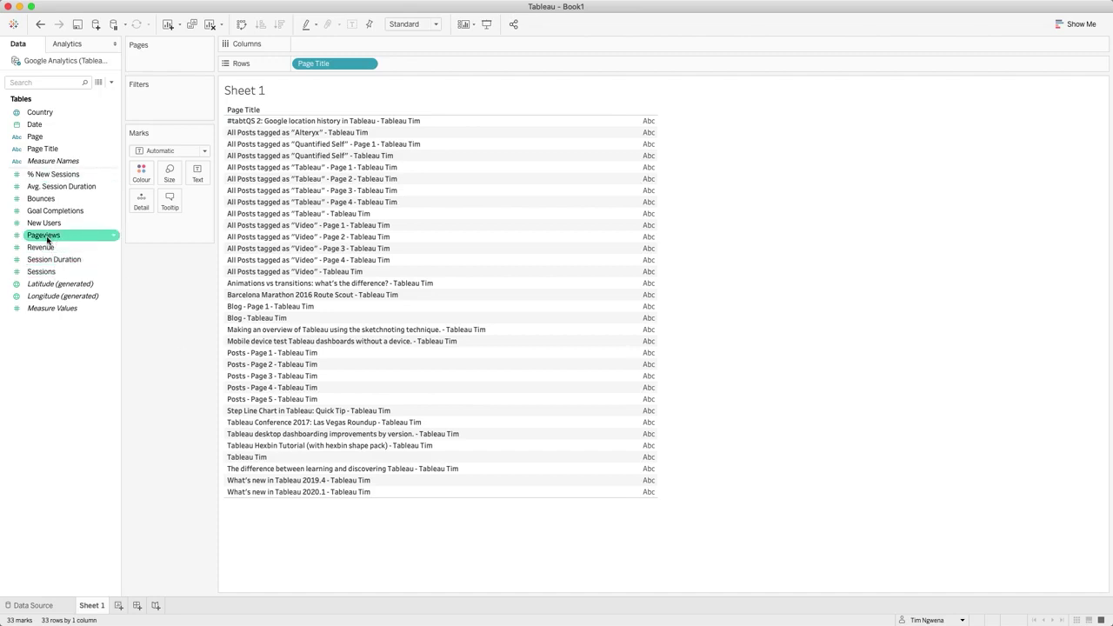
Add SUM(Pageviews) to Columns as horizontal bars, sorted from most to fewest views
drag(47, 240, 350, 43)
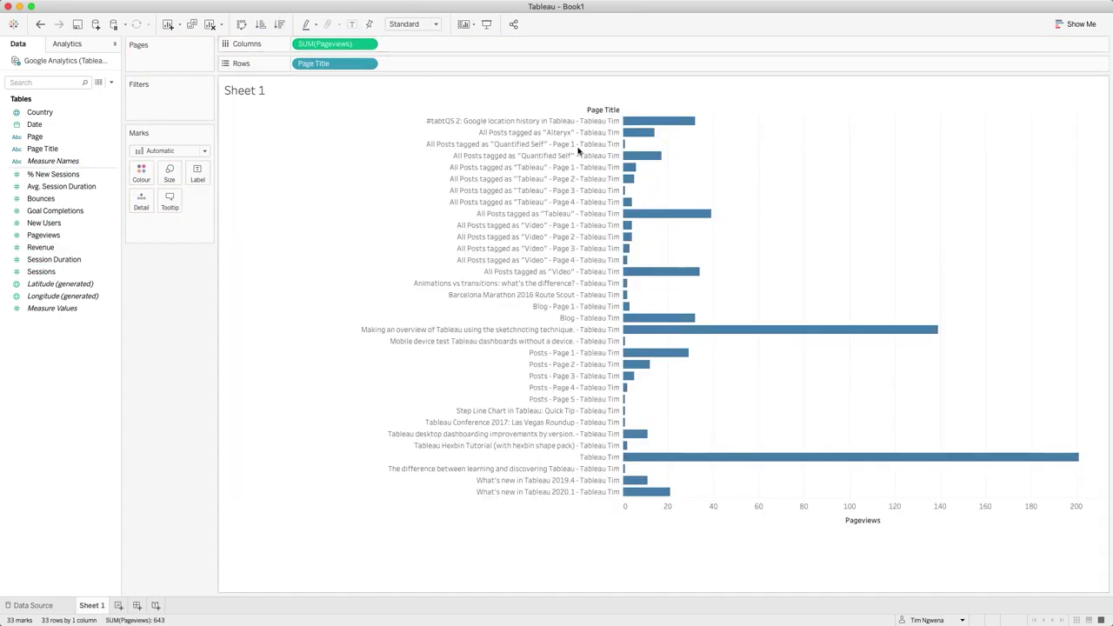
click(887, 520)
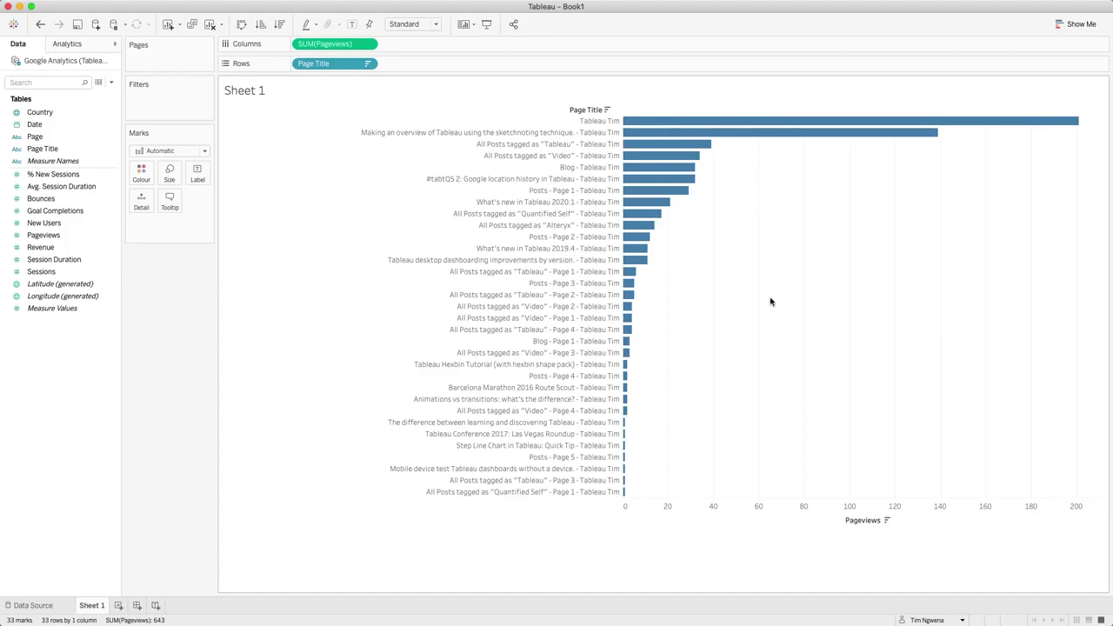
Put Page on Rows instead of Page Title, widen the path labels, and sort bars by Pageviews descending
drag(38, 149, 320, 68)
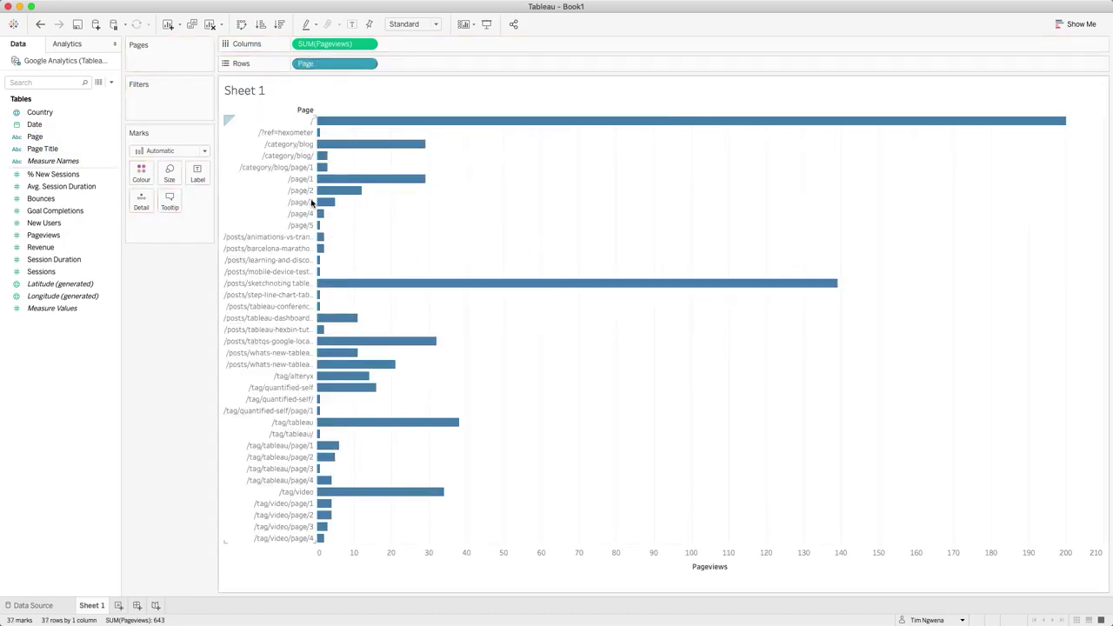
drag(317, 193, 564, 209)
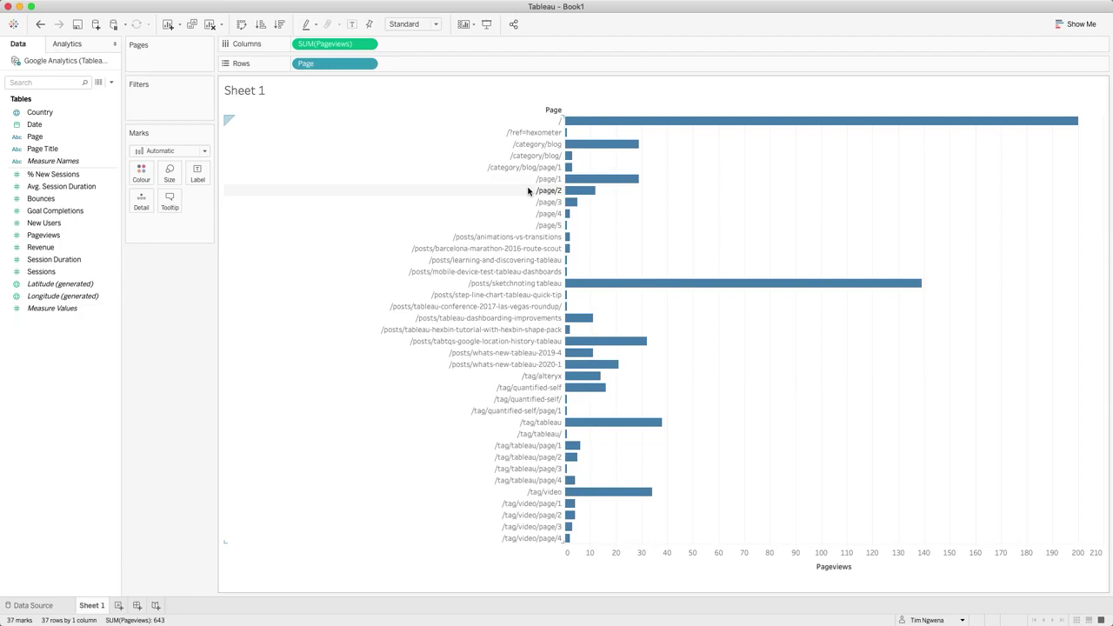
click(858, 568)
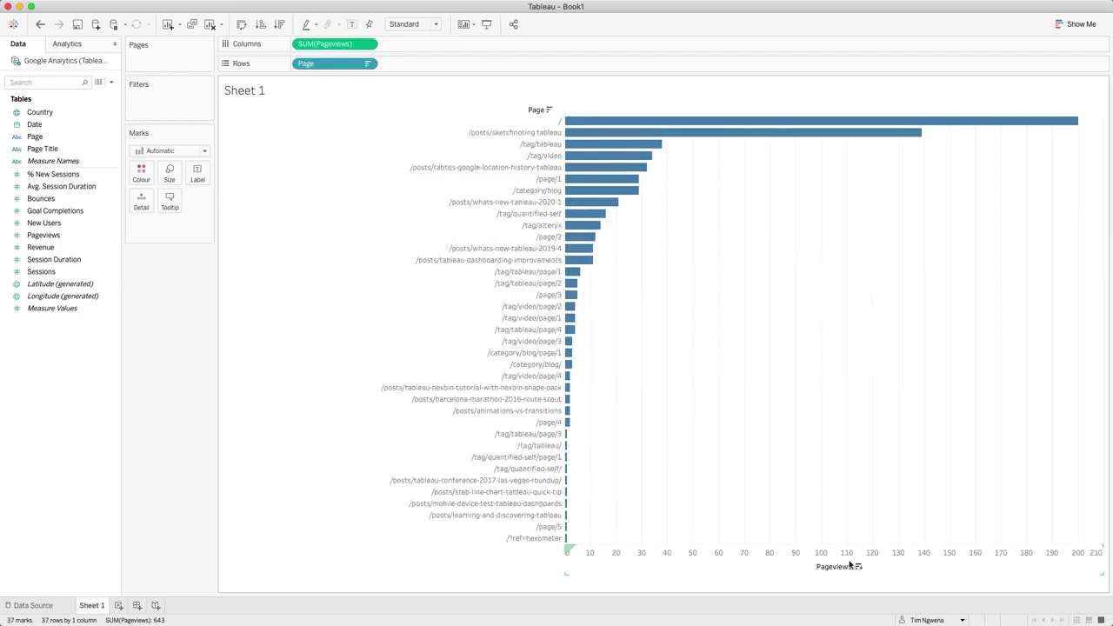
Select the top '/' bar with 200 pageviews, then clear the selection
click(561, 122)
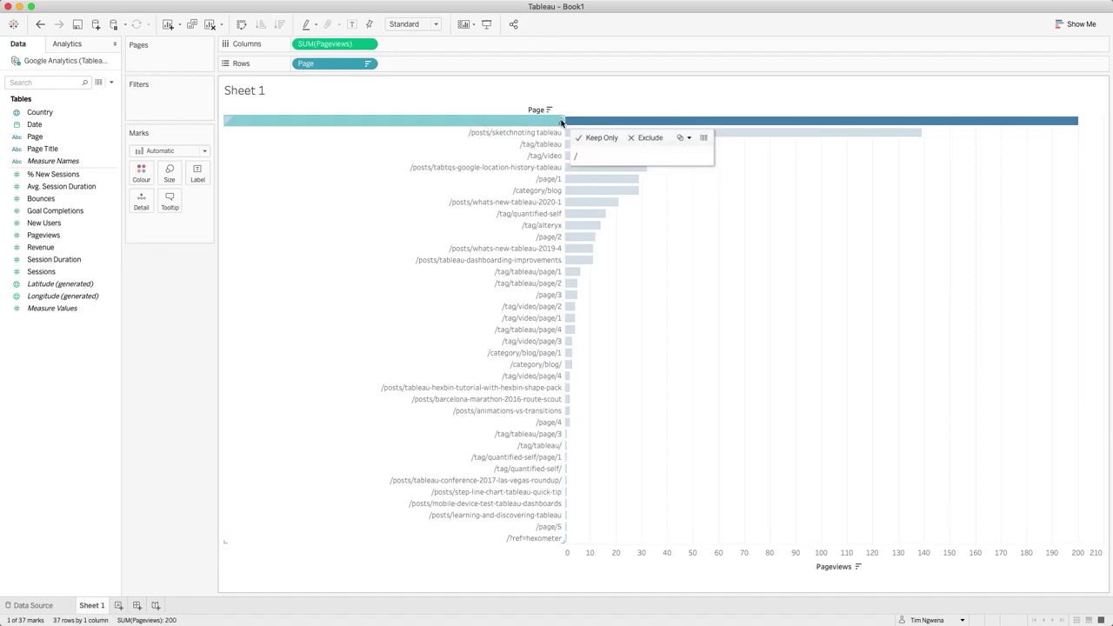
mouse_move(606, 125)
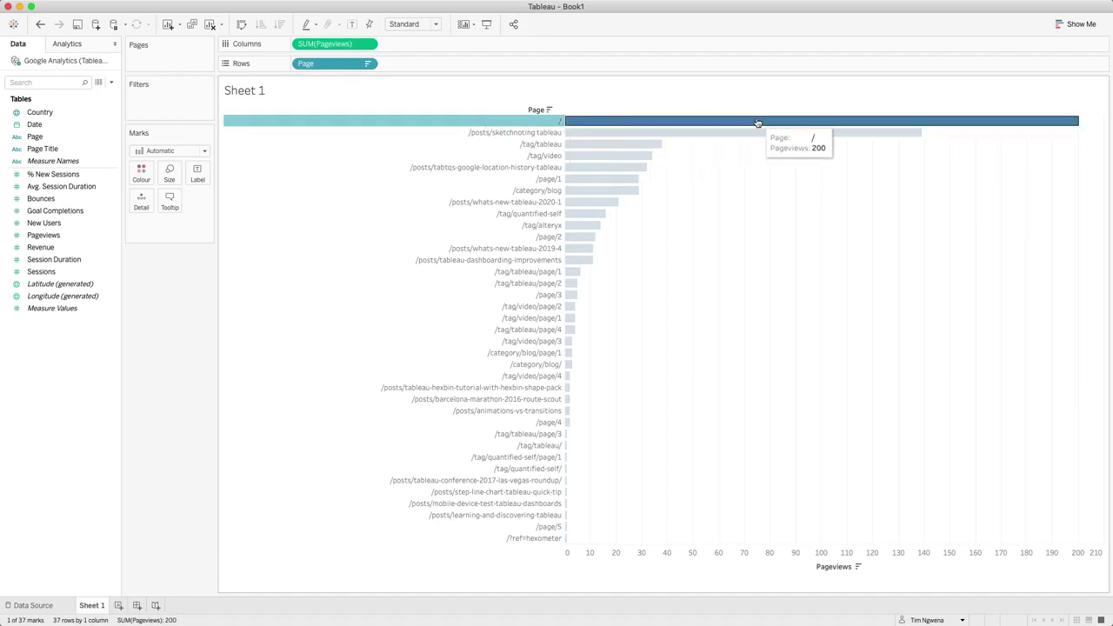
mouse_move(717, 129)
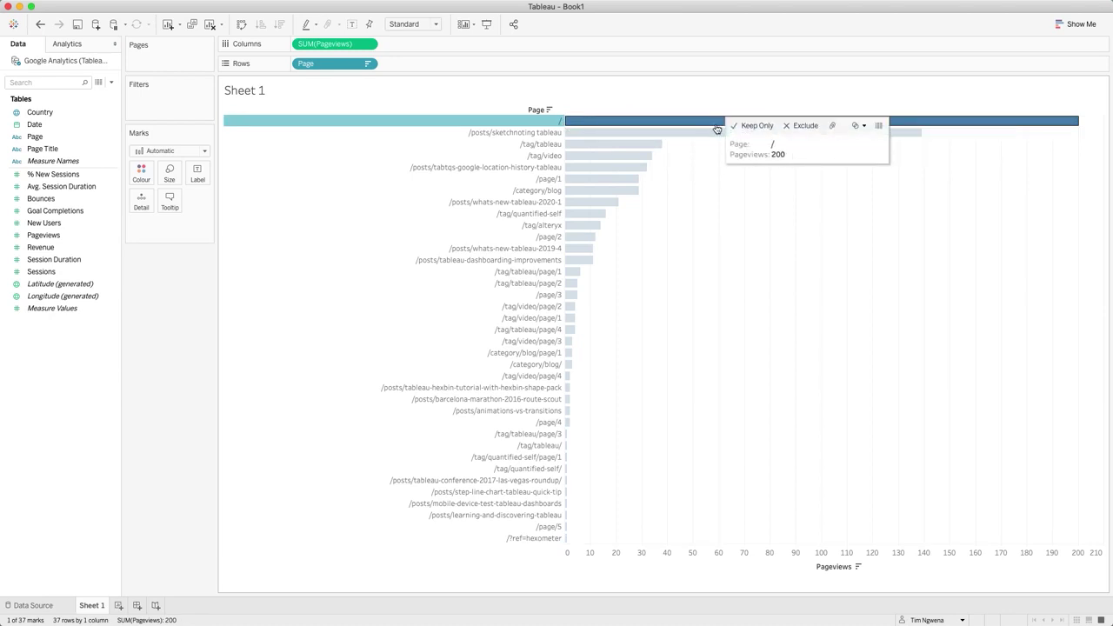
click(716, 267)
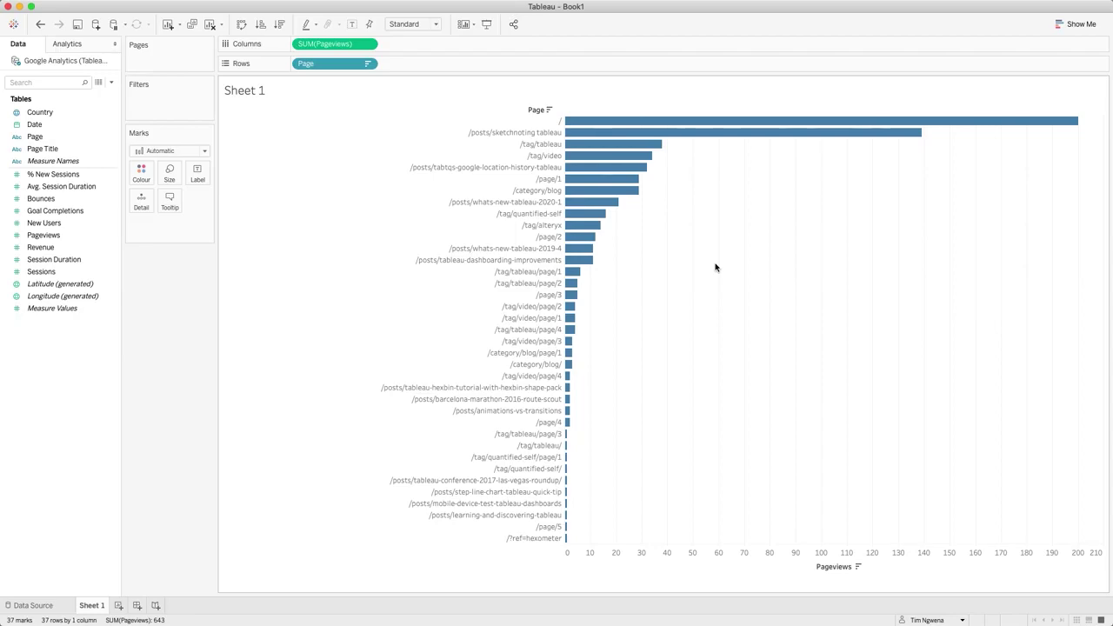
In Chrome's Google Analytics tab, open the Behaviour > Site Content > All Pages report and scroll through it
key(ctrl+Up)
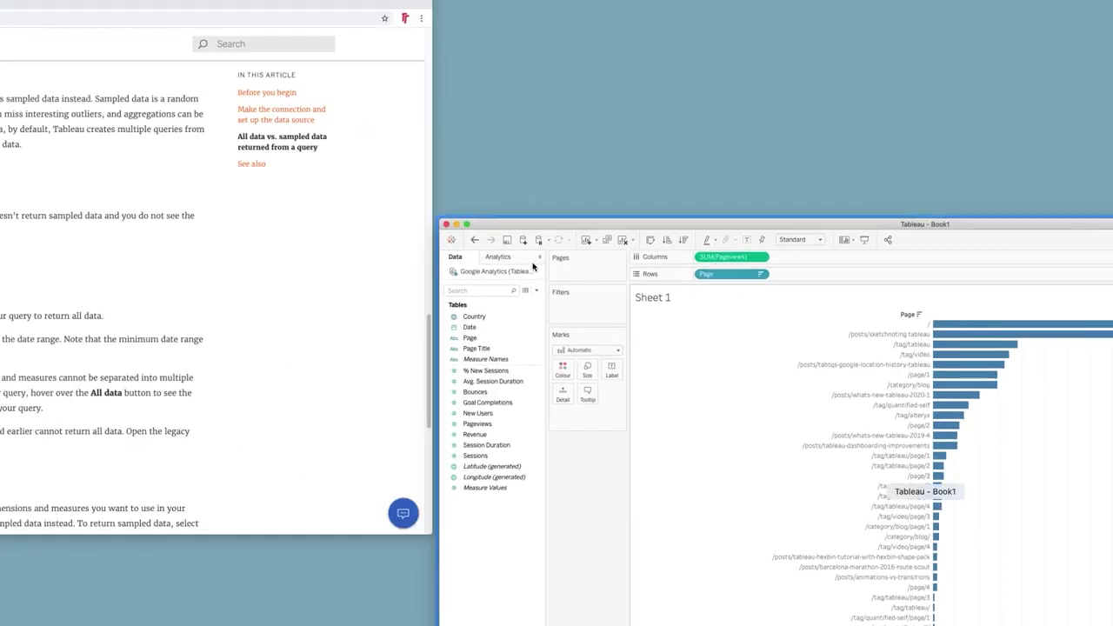
click(331, 259)
click(266, 13)
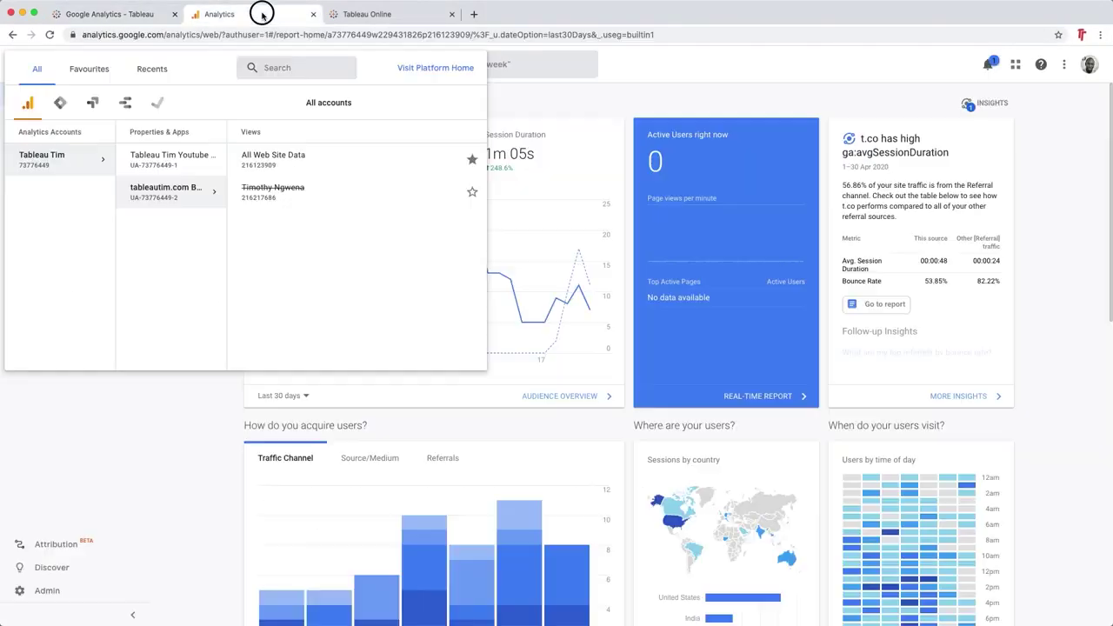
click(183, 487)
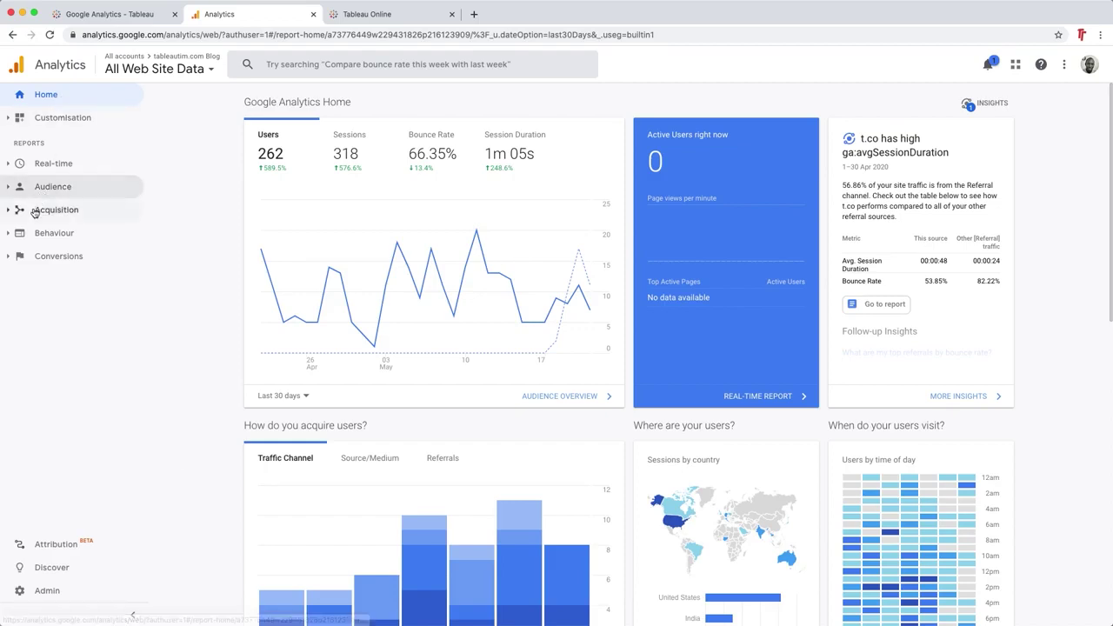
click(9, 236)
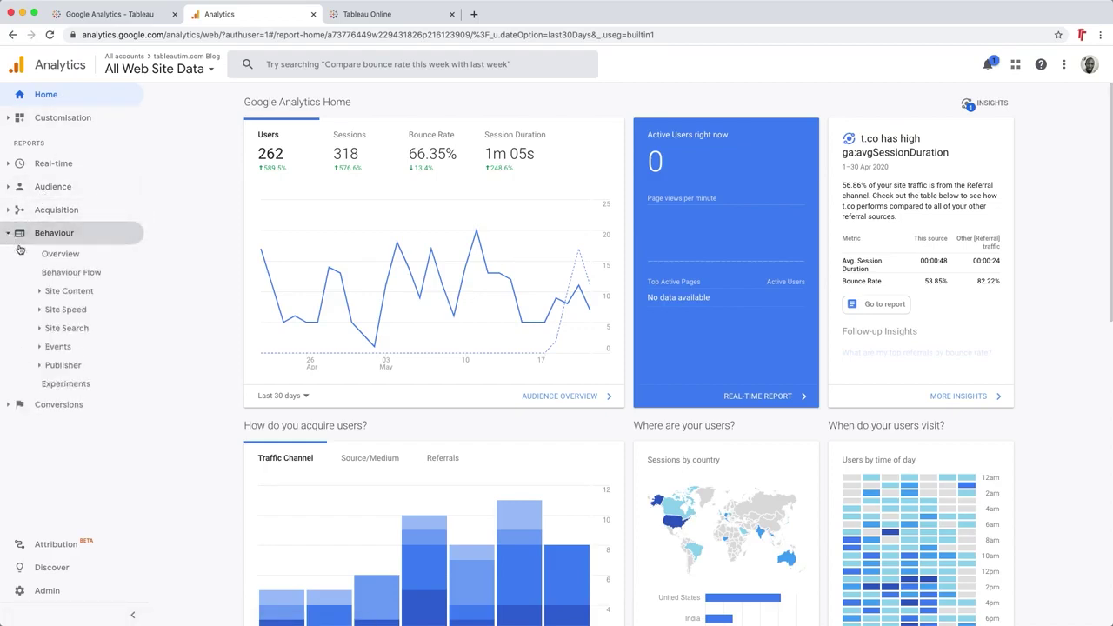
click(39, 291)
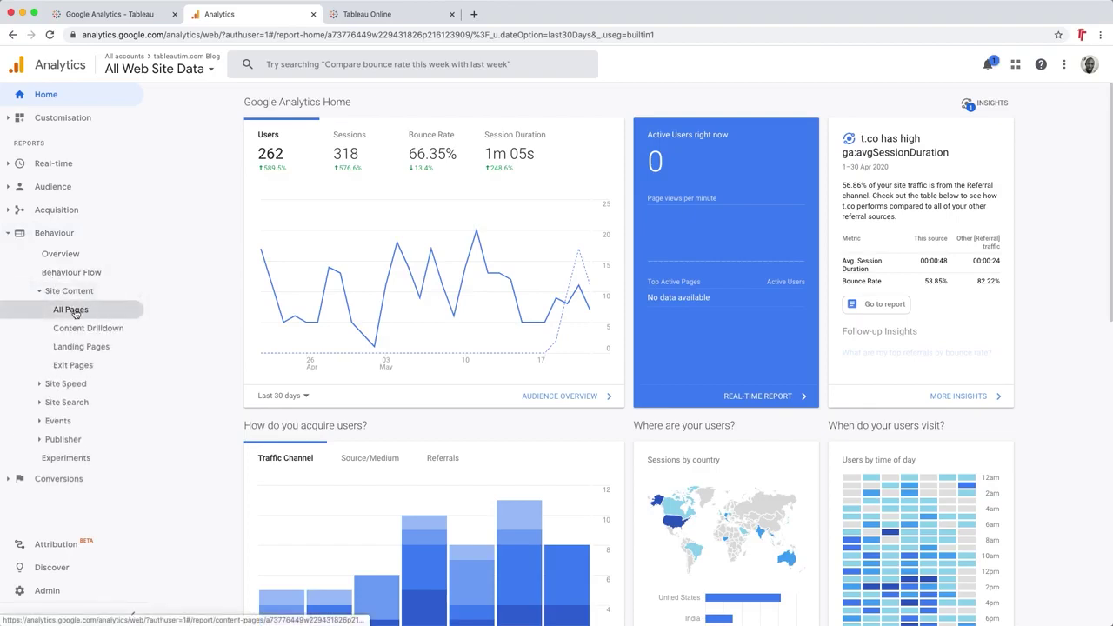
click(73, 310)
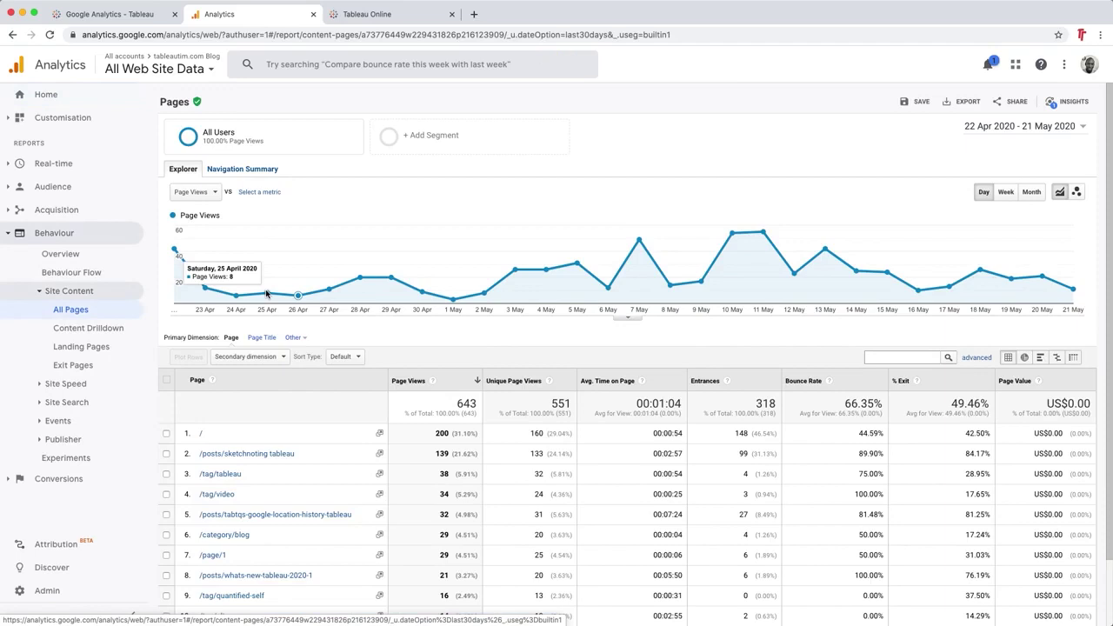
scroll(296, 387, down, 2)
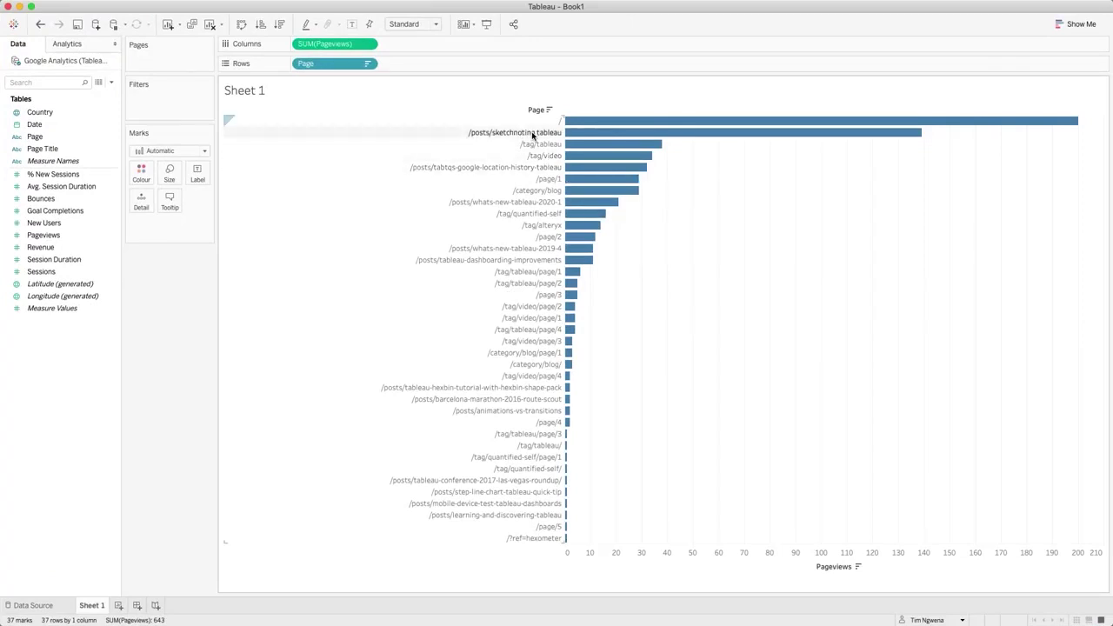
Read the /posts/sketchnoting tableau bar's tooltip (139 pageviews), then return to the Google Analytics report
mouse_move(842, 140)
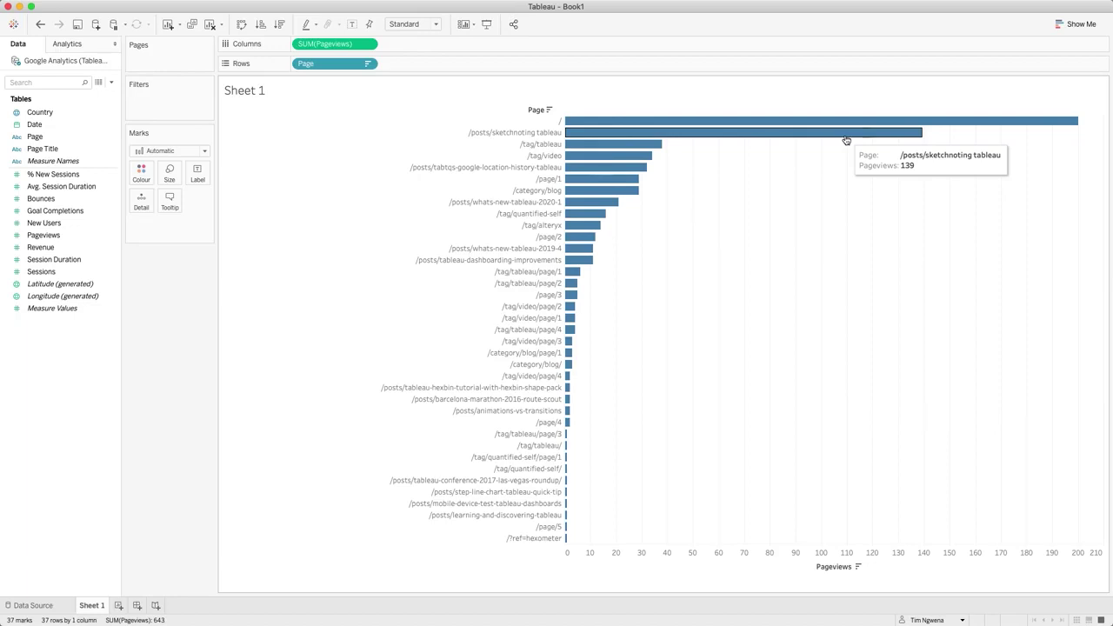
key(ctrl+Left)
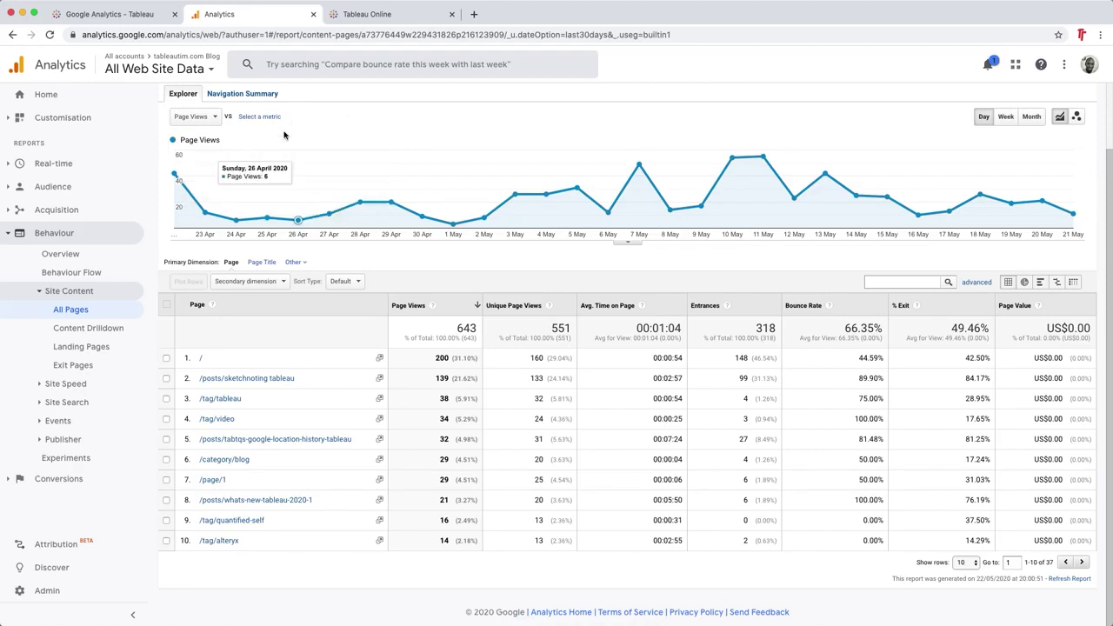
Check the All Pages counts match Tableau's 643 total, then return to Tableau's Sheet 1
click(198, 118)
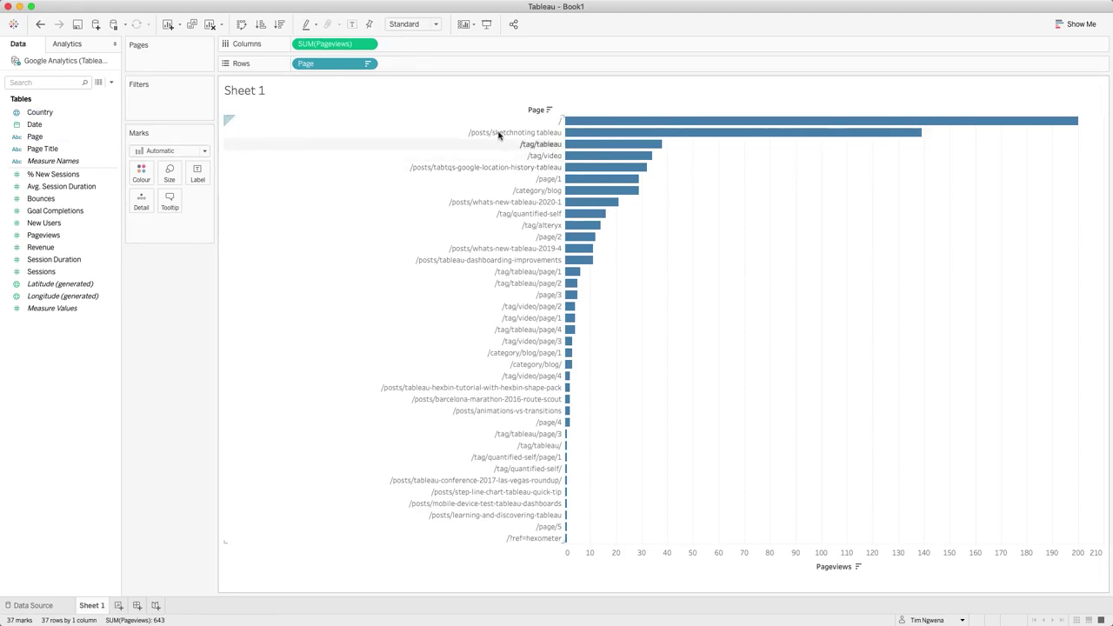
Filter the chart with Keep Only on the '/' page row
click(564, 122)
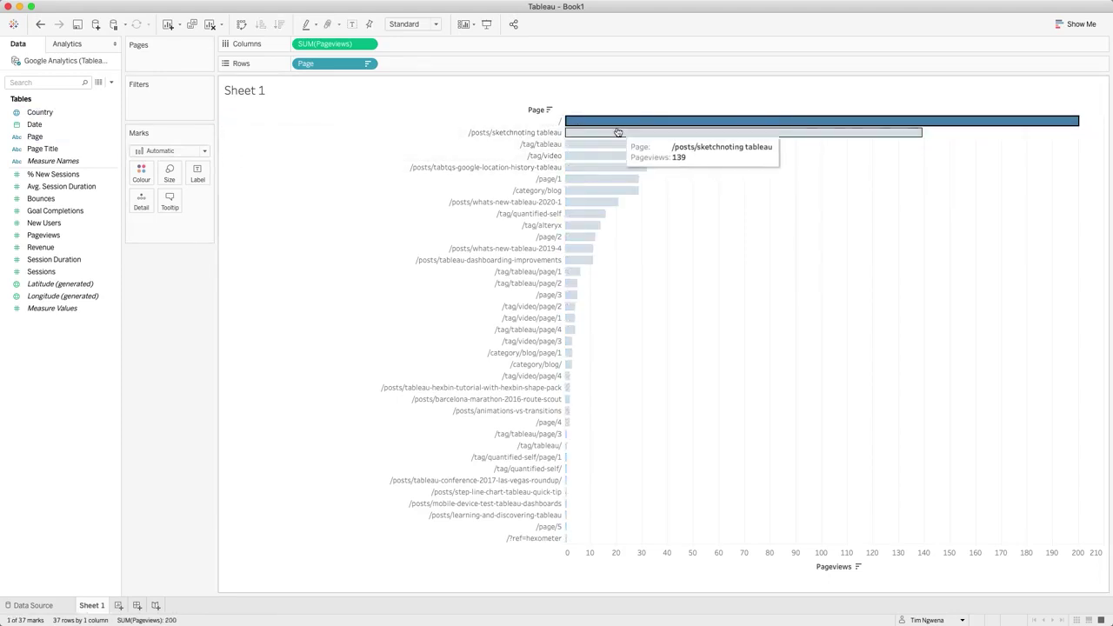
click(540, 122)
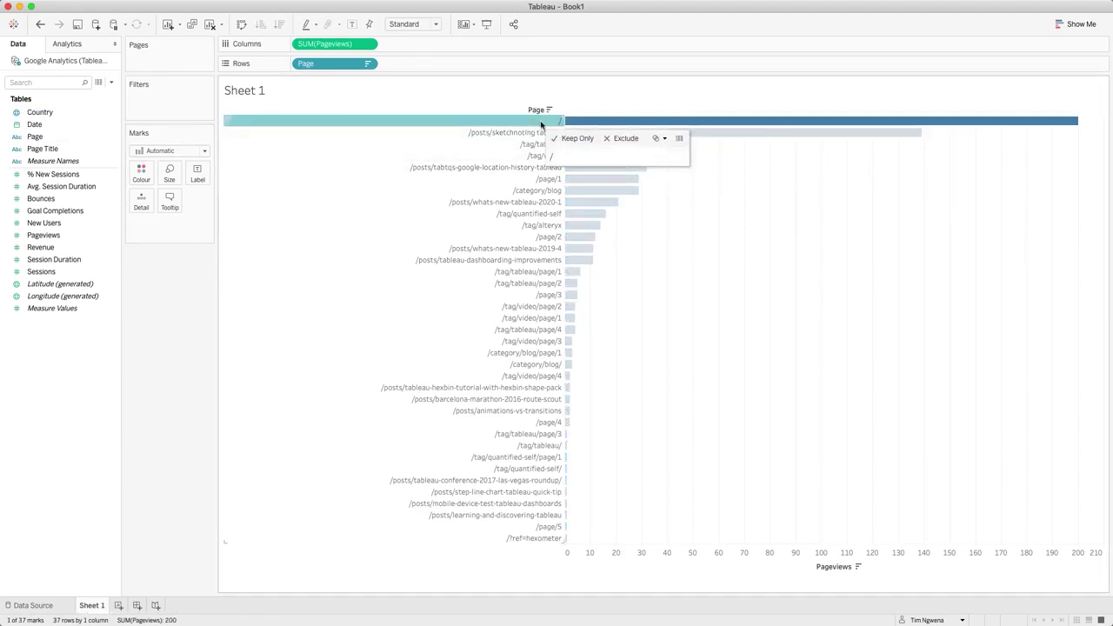
click(585, 139)
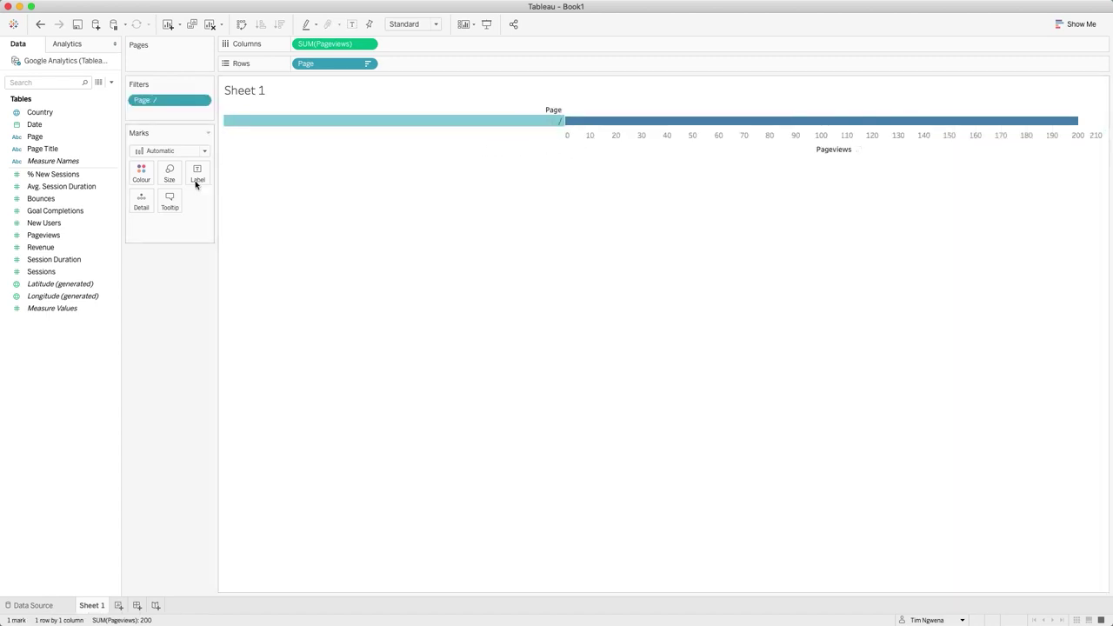
Add Country to Rows and sort the 34 country bars by Pageviews, United States first
drag(39, 113, 304, 65)
click(900, 531)
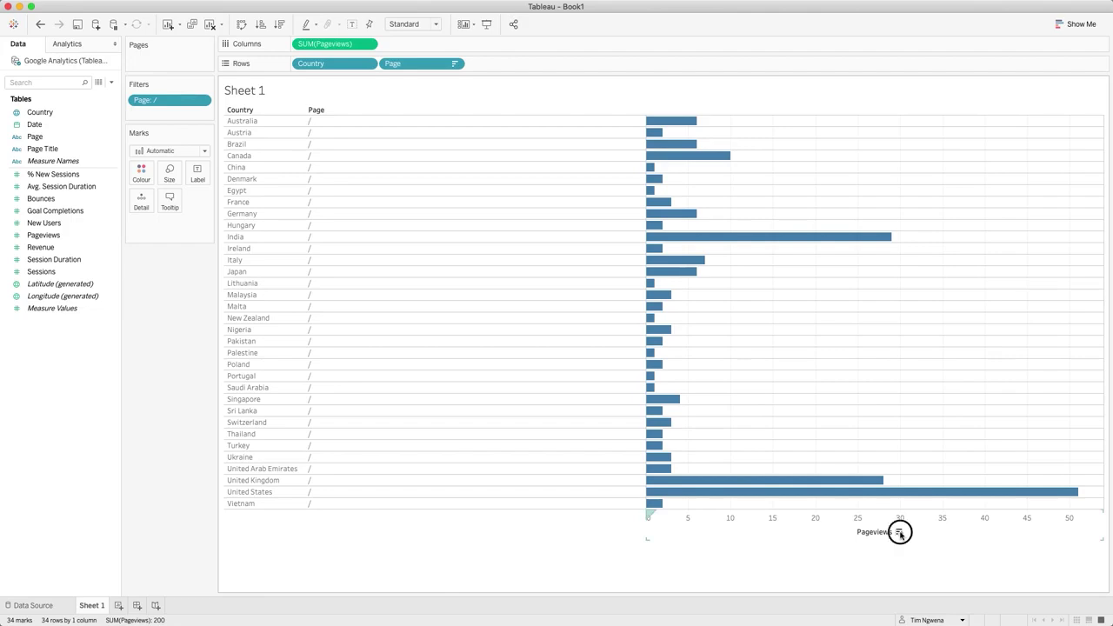
click(525, 592)
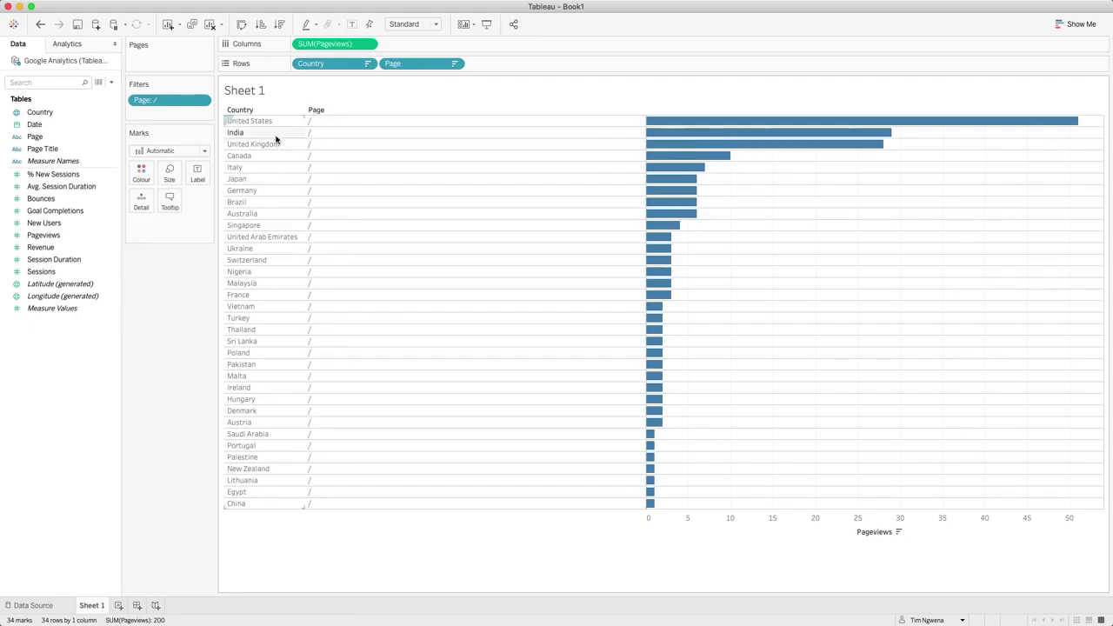
mouse_move(842, 140)
mouse_move(788, 149)
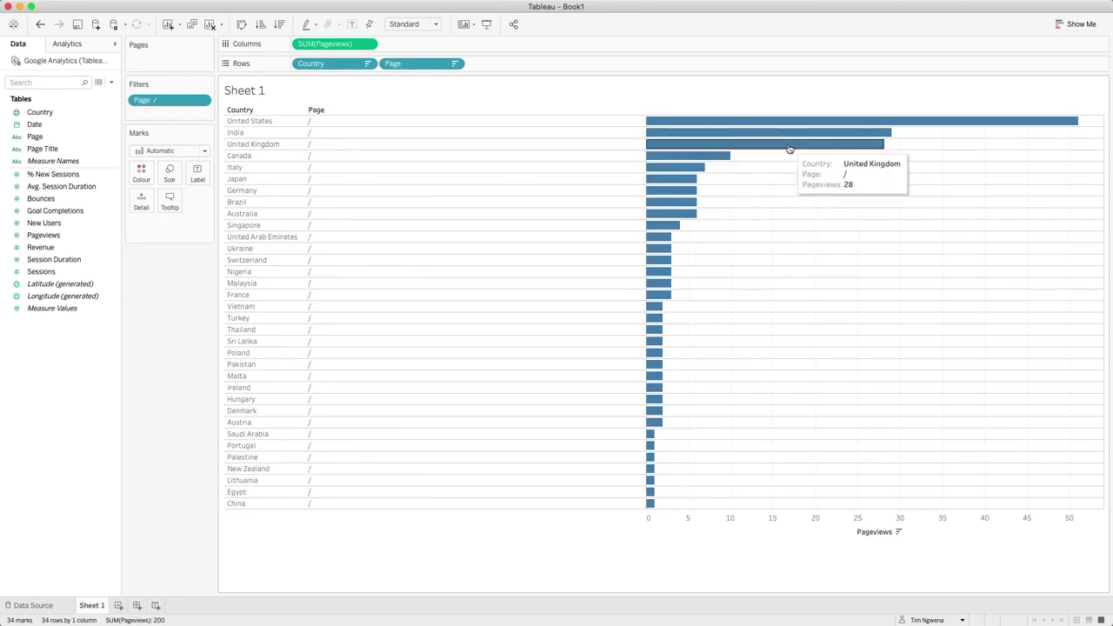
Start publishing the Google Analytics data source to Tableau Online, targeting the Default project
right_click(90, 65)
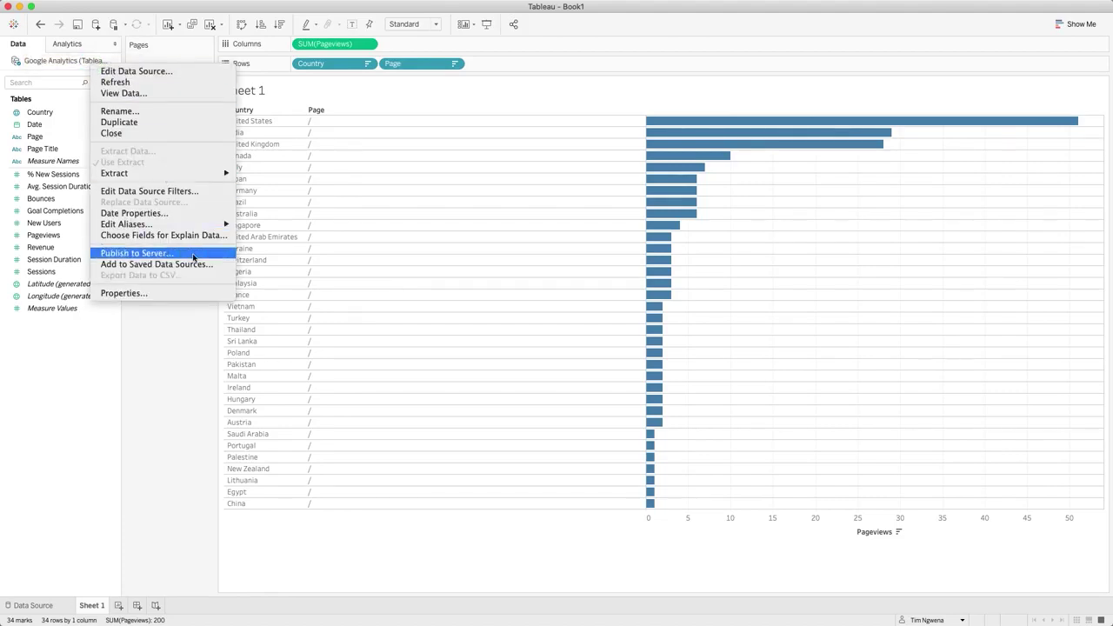
click(193, 256)
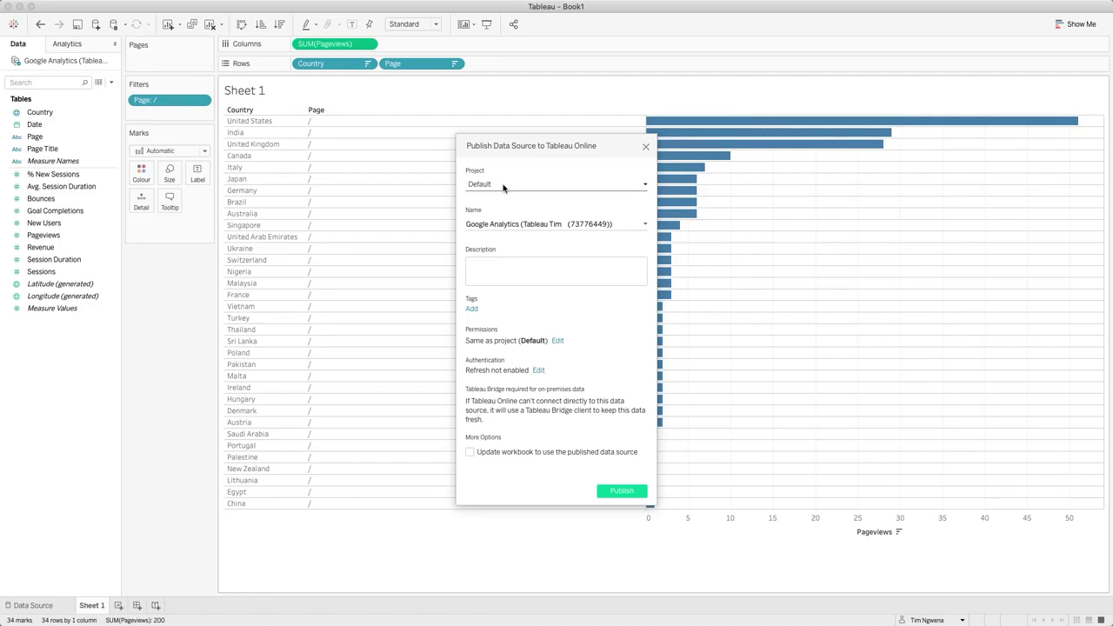
click(503, 185)
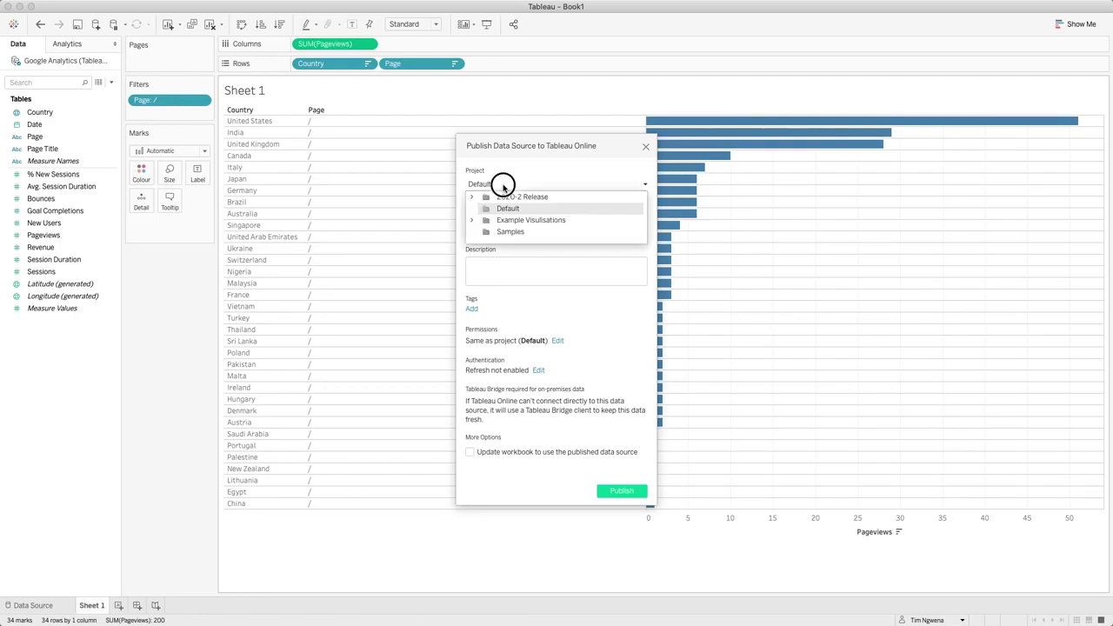
click(591, 179)
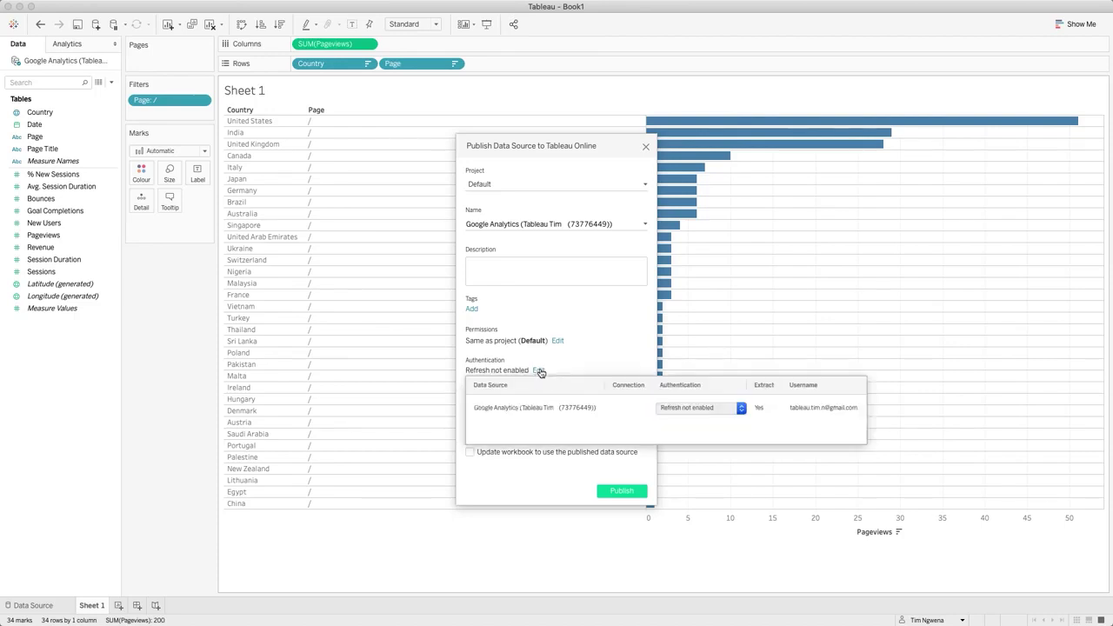
Set the data source's Authentication to Allow refresh access
click(738, 412)
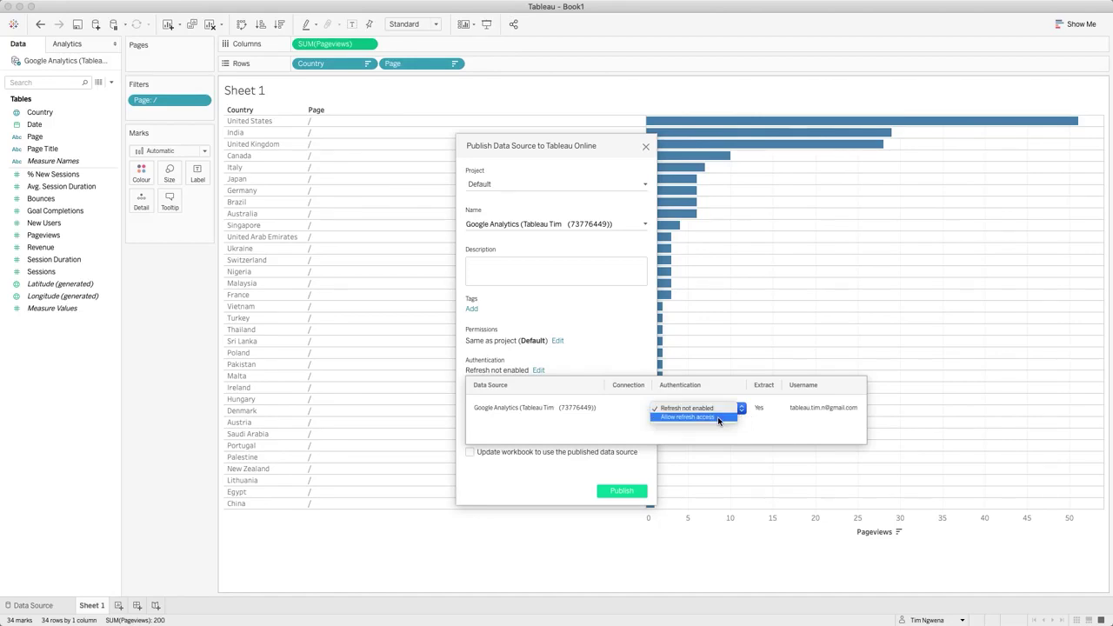
click(718, 421)
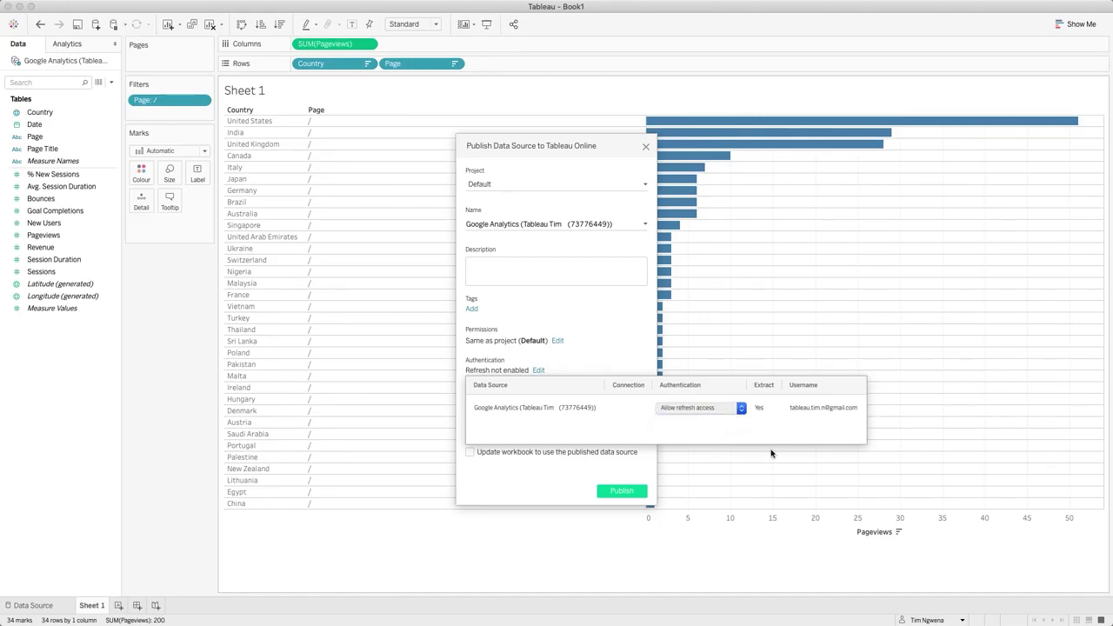
click(594, 325)
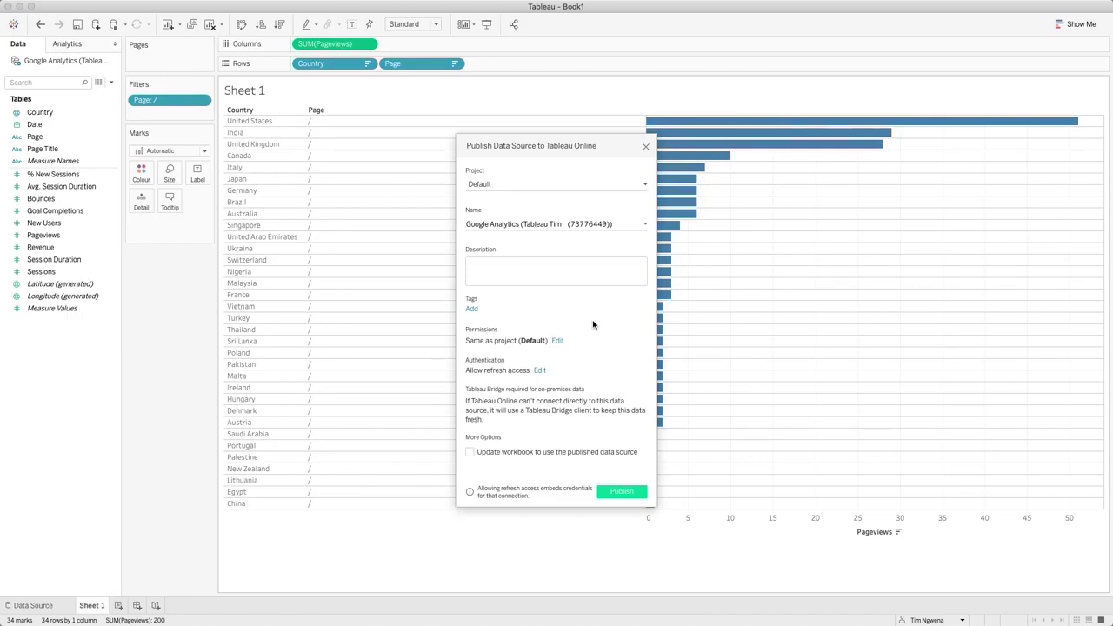
Publish, then schedule an extract refresh for 'Every 6 hours starting at 08:30'
click(628, 492)
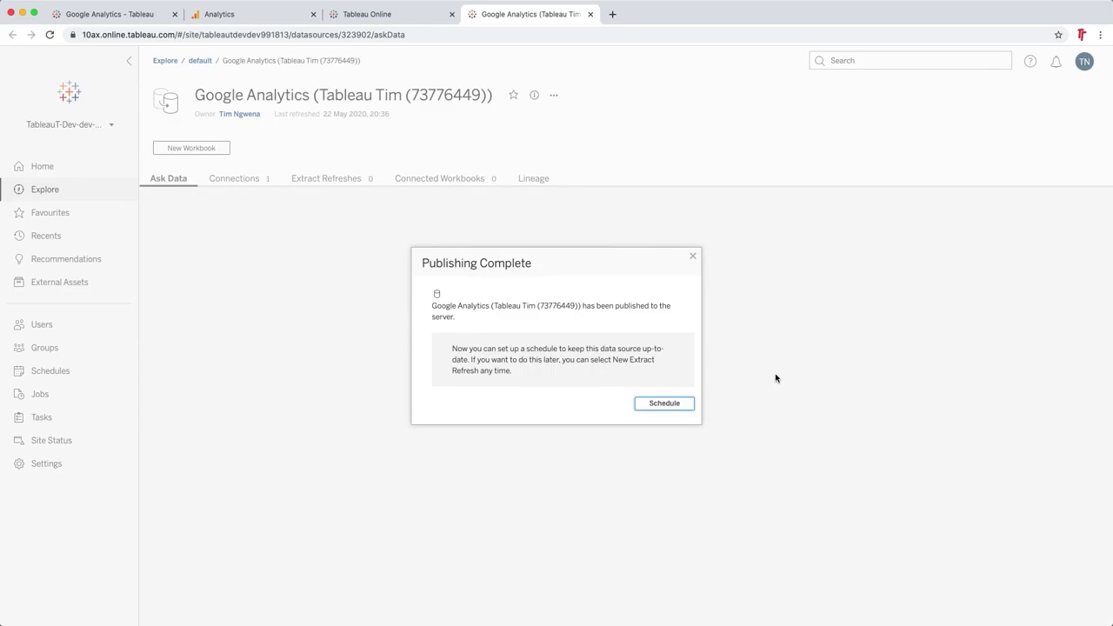
click(676, 407)
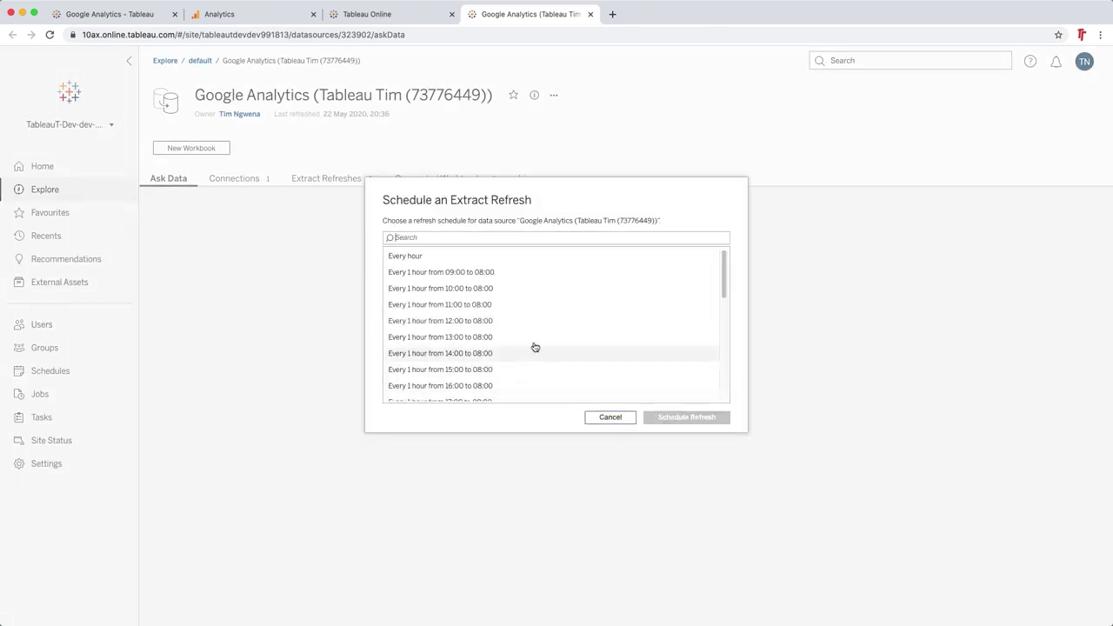
scroll(489, 348, down, 10)
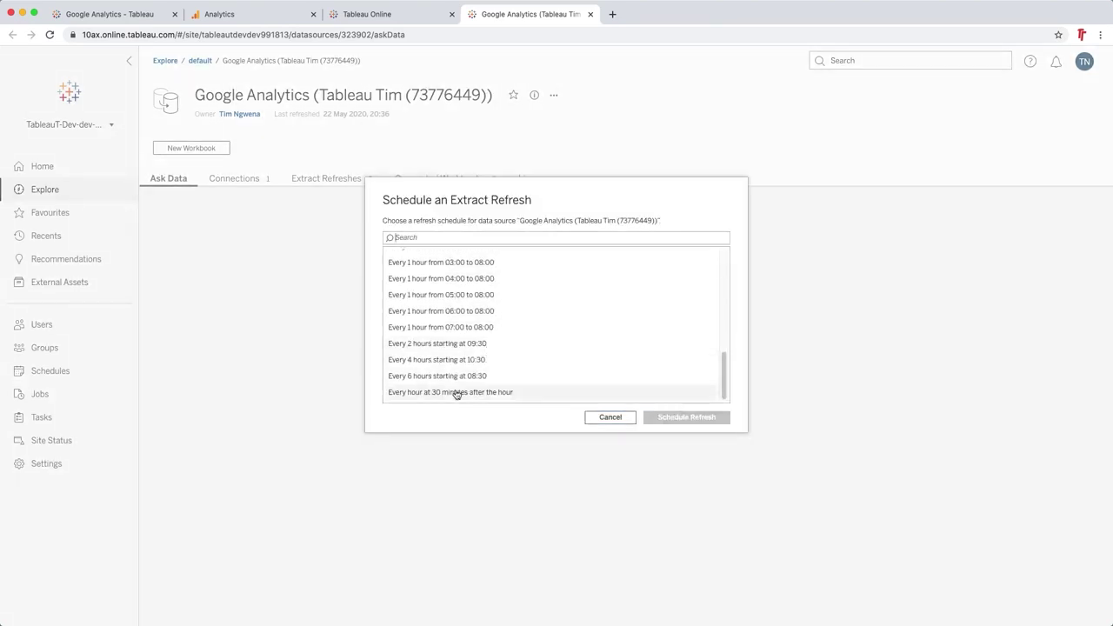
click(442, 376)
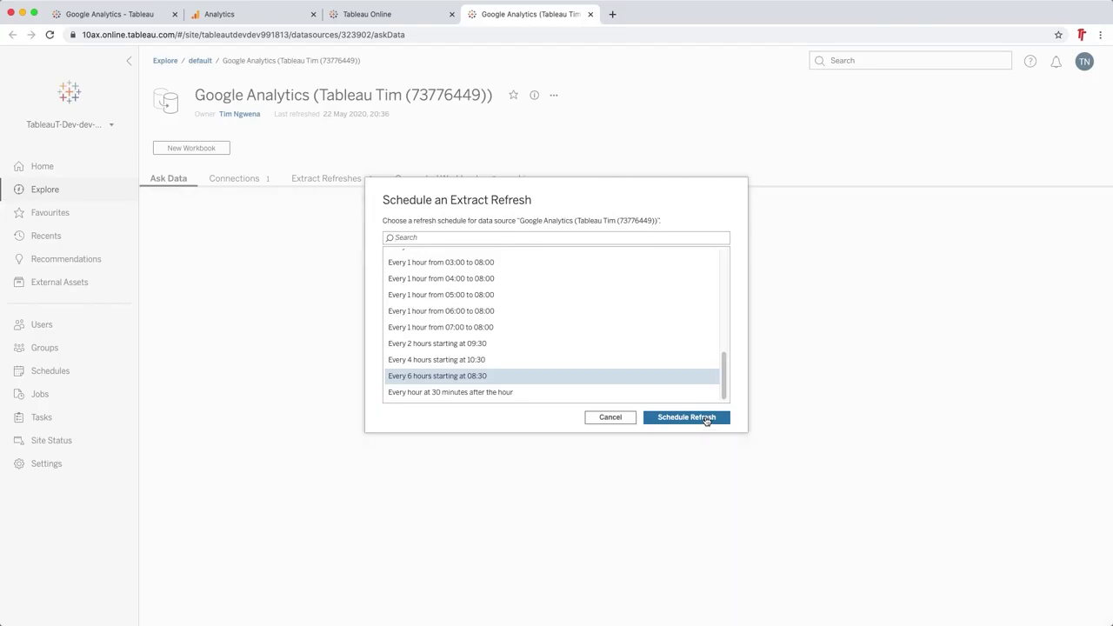
click(706, 419)
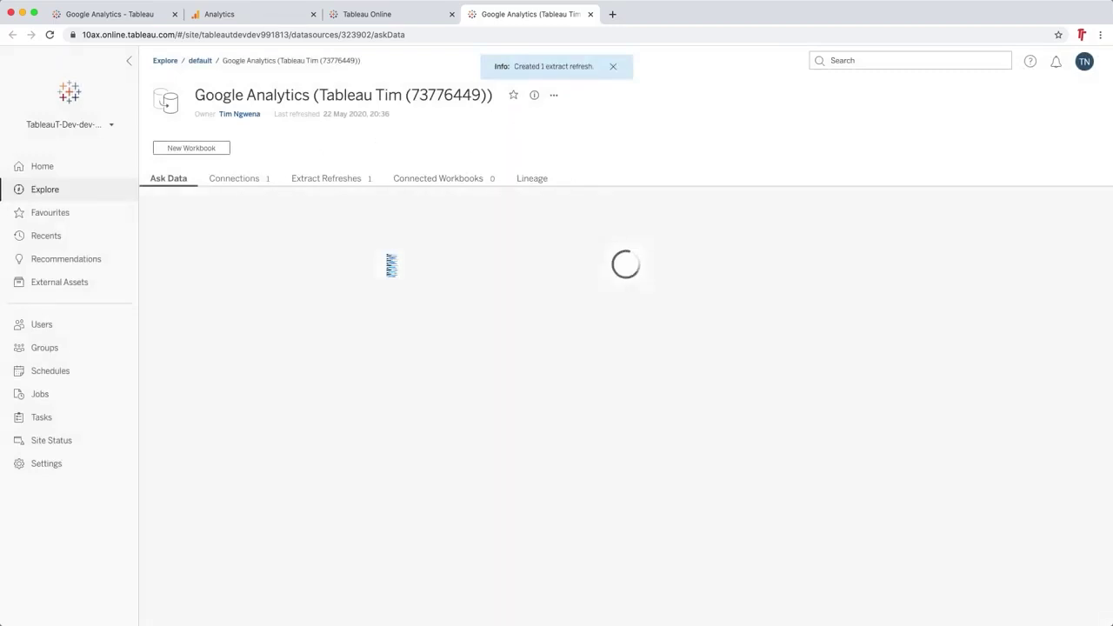
click(553, 98)
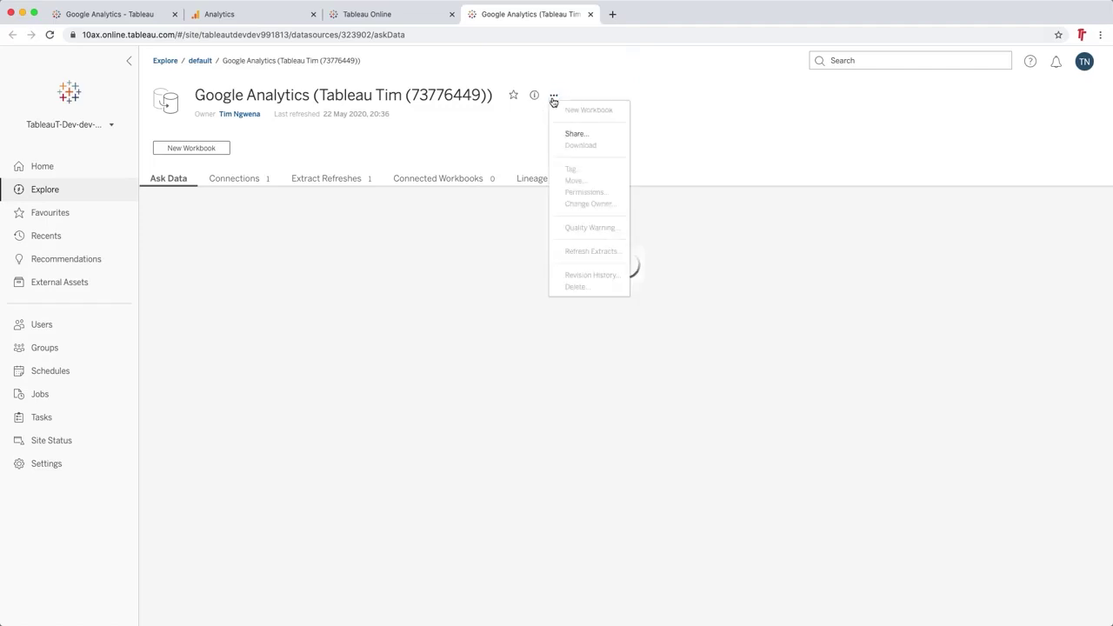
click(599, 193)
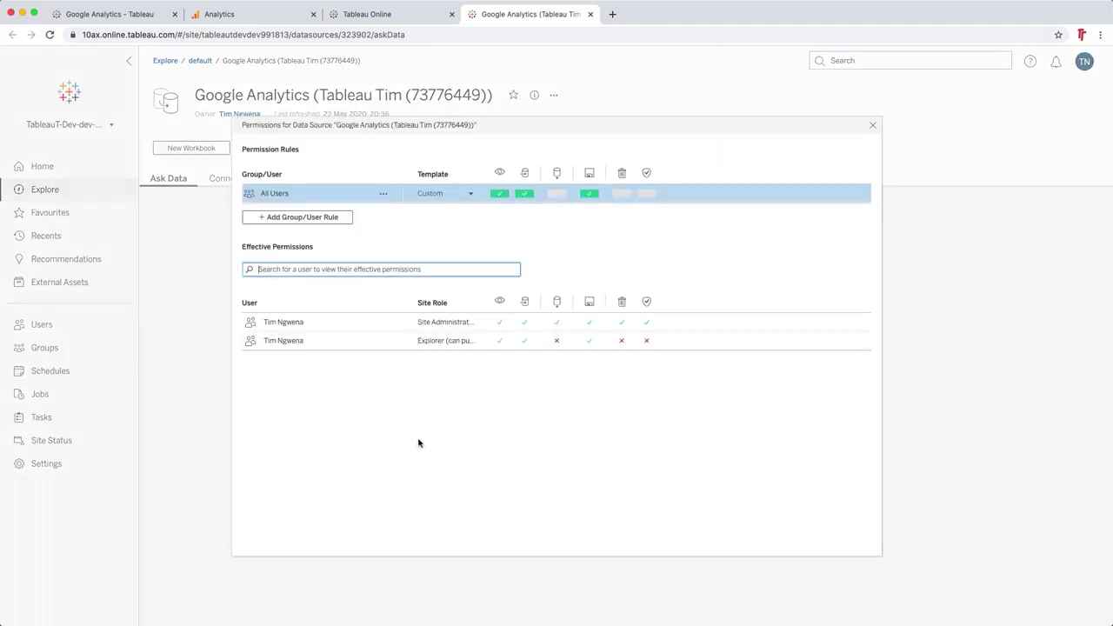
mouse_move(562, 341)
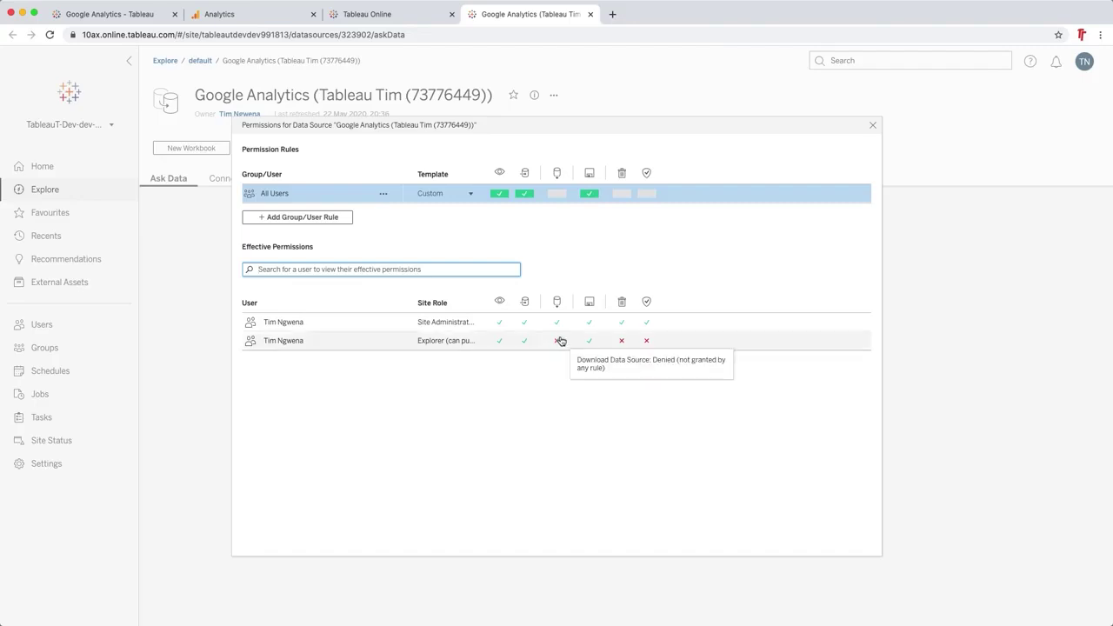
click(874, 126)
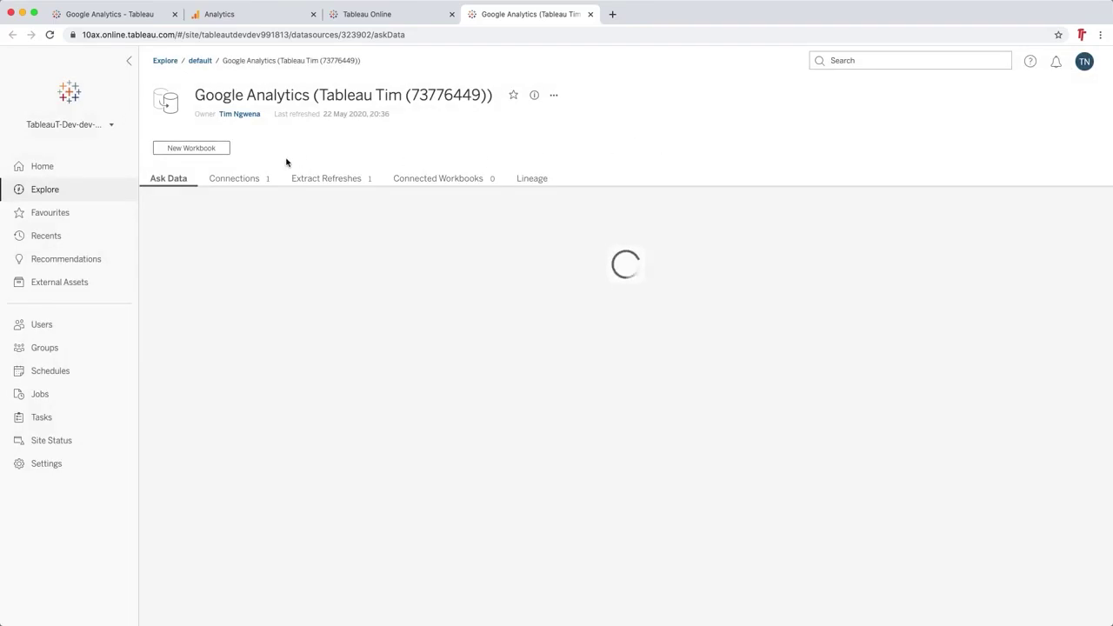
click(247, 180)
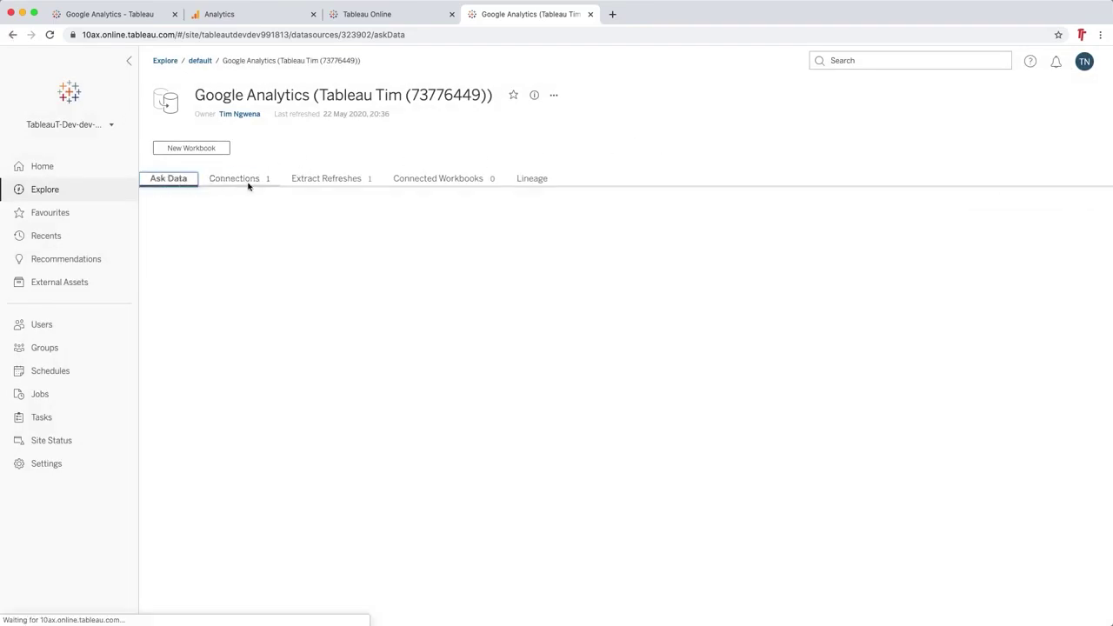
Run the six-hourly extract refresh now via Run Now, then go to Tasks
click(328, 180)
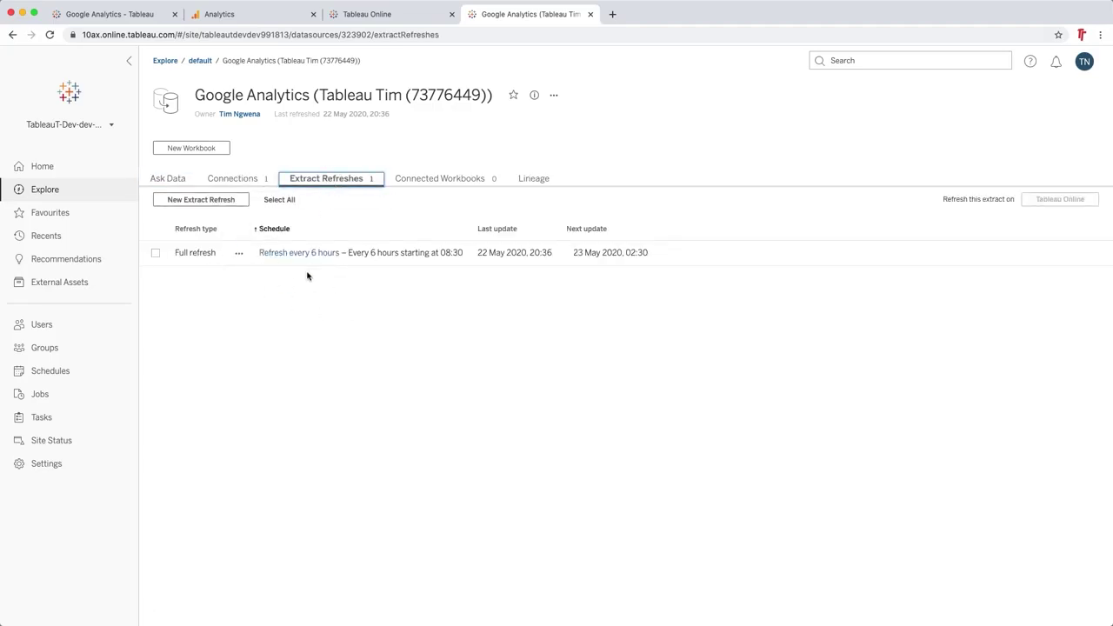
click(240, 256)
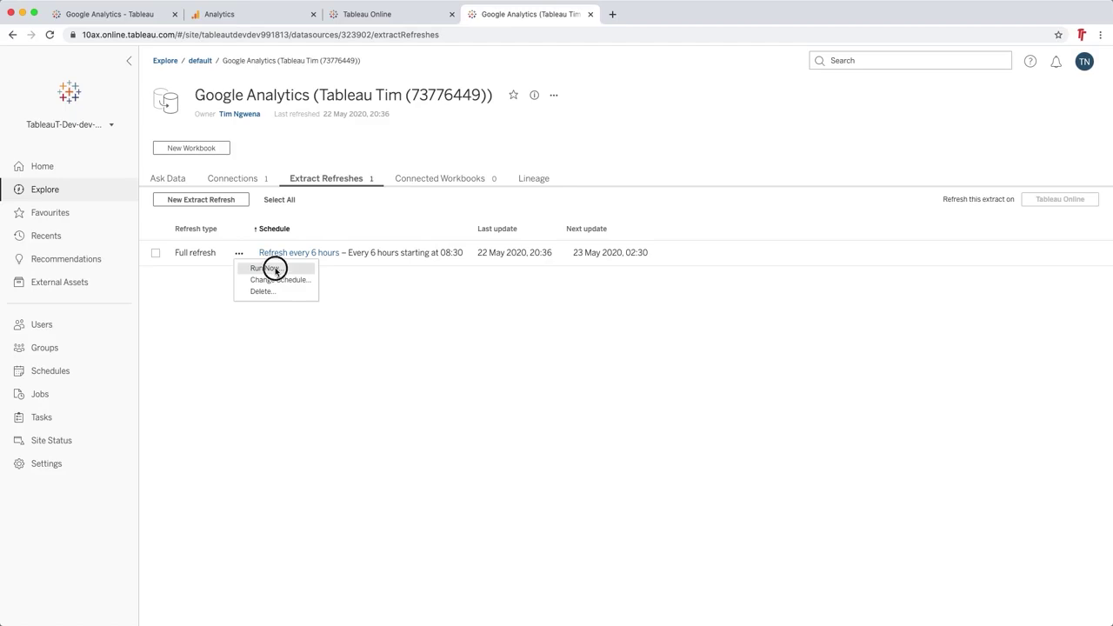
click(276, 269)
click(646, 372)
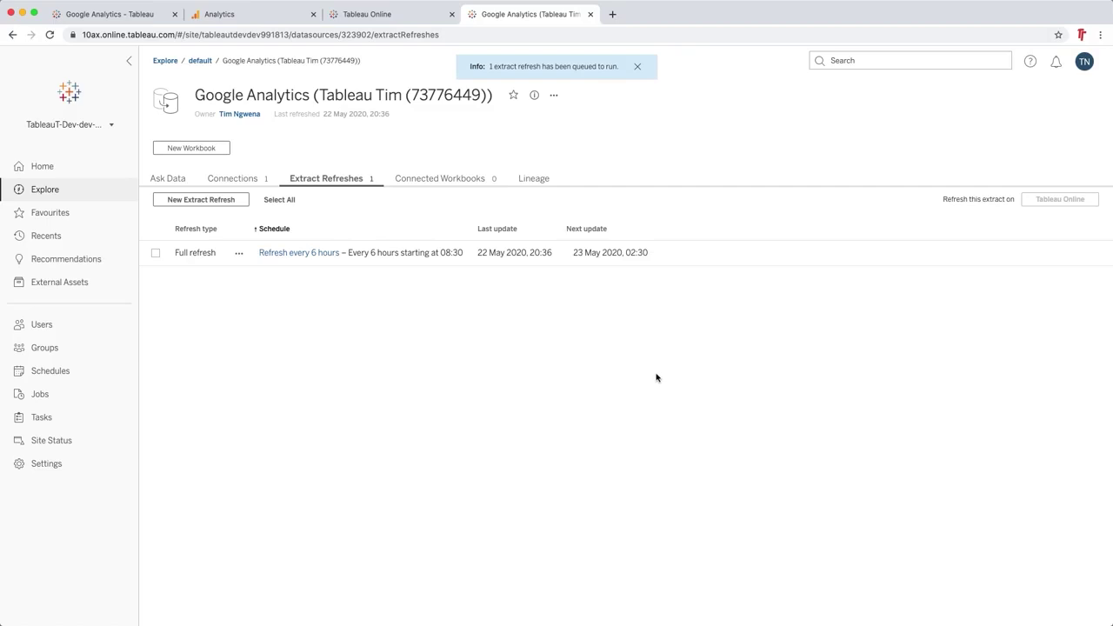
click(77, 417)
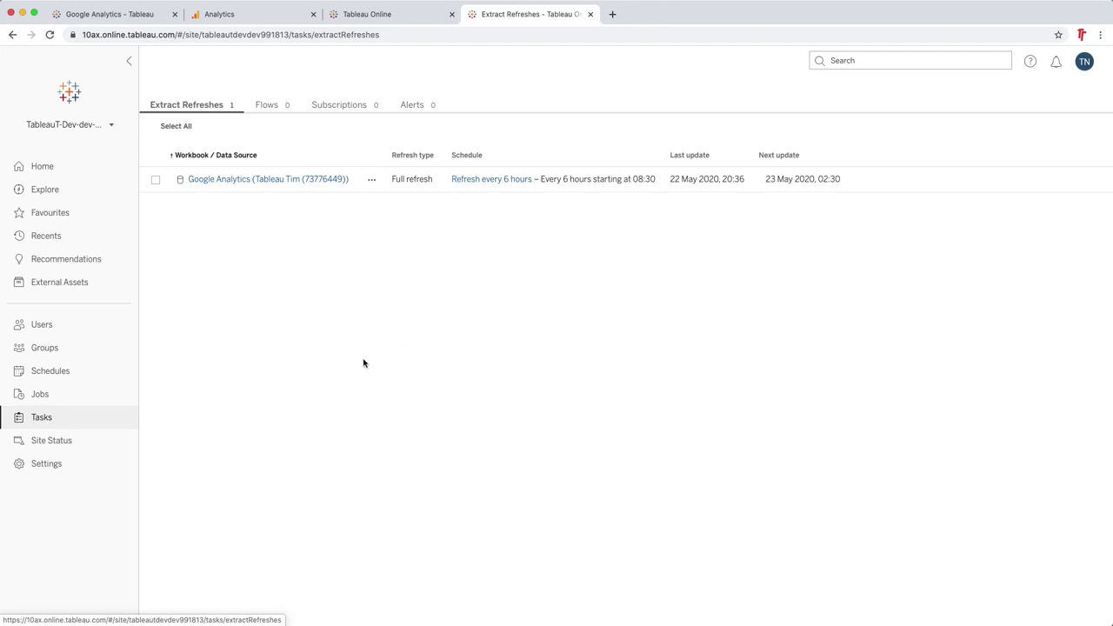
On the Jobs page, view and close the details of completed job 8773670
click(80, 402)
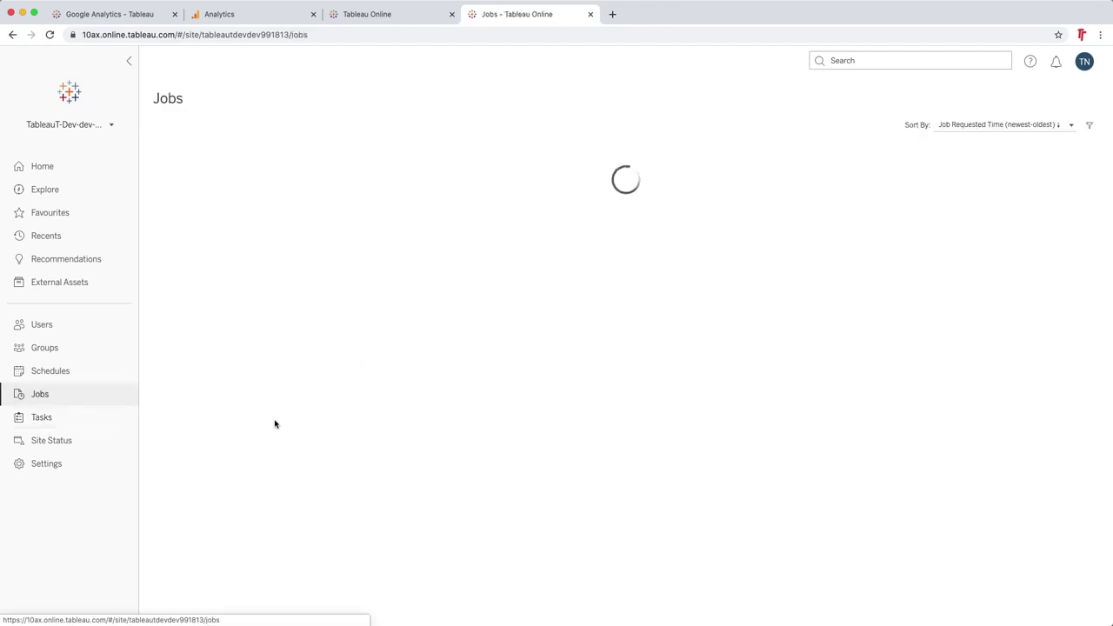
mouse_move(254, 198)
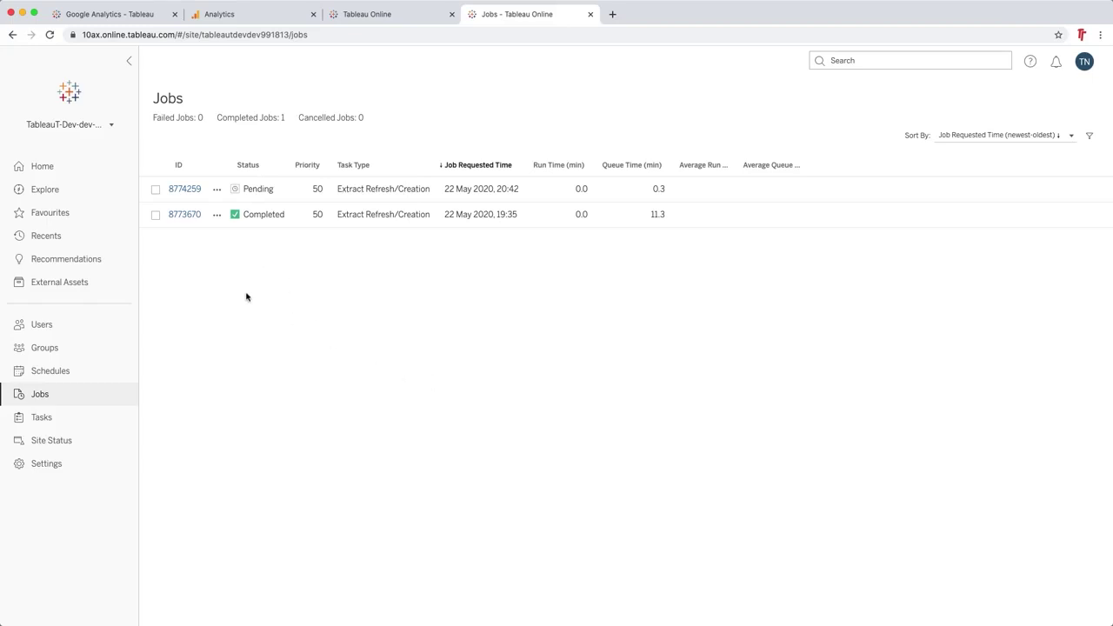
click(186, 216)
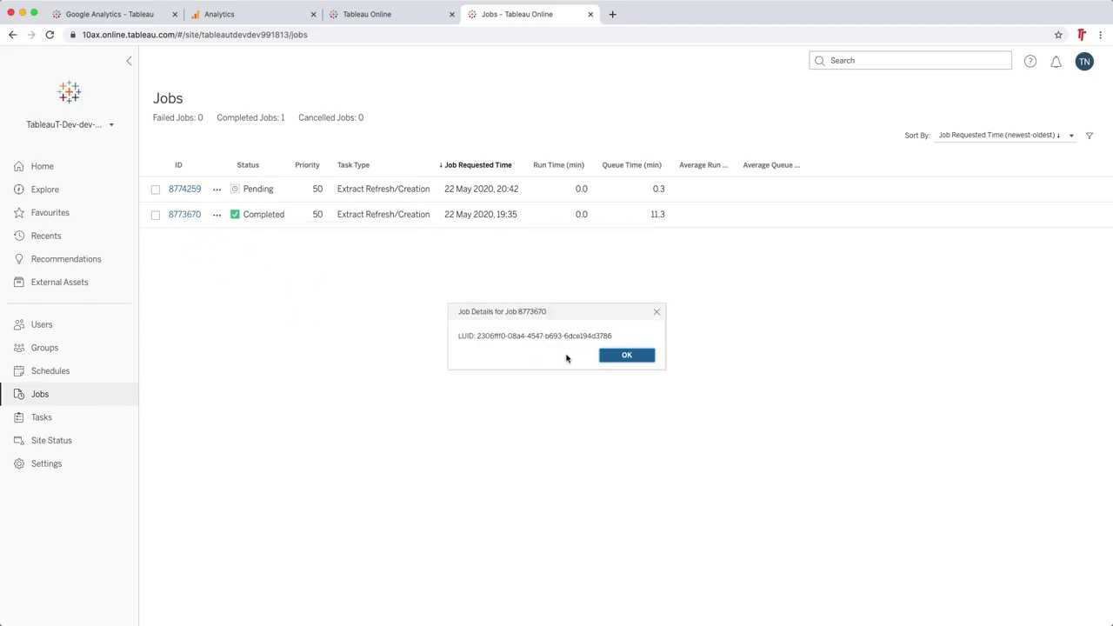
click(619, 357)
Check pending job 8774259, reloading the Jobs list until it shows Completed
click(177, 188)
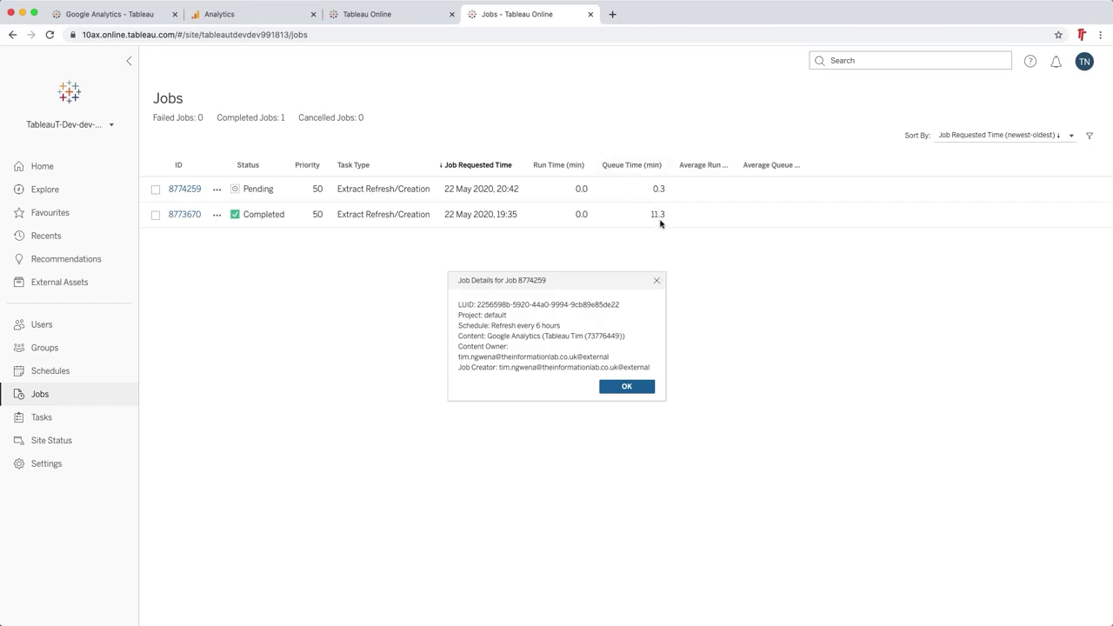
click(657, 280)
click(50, 35)
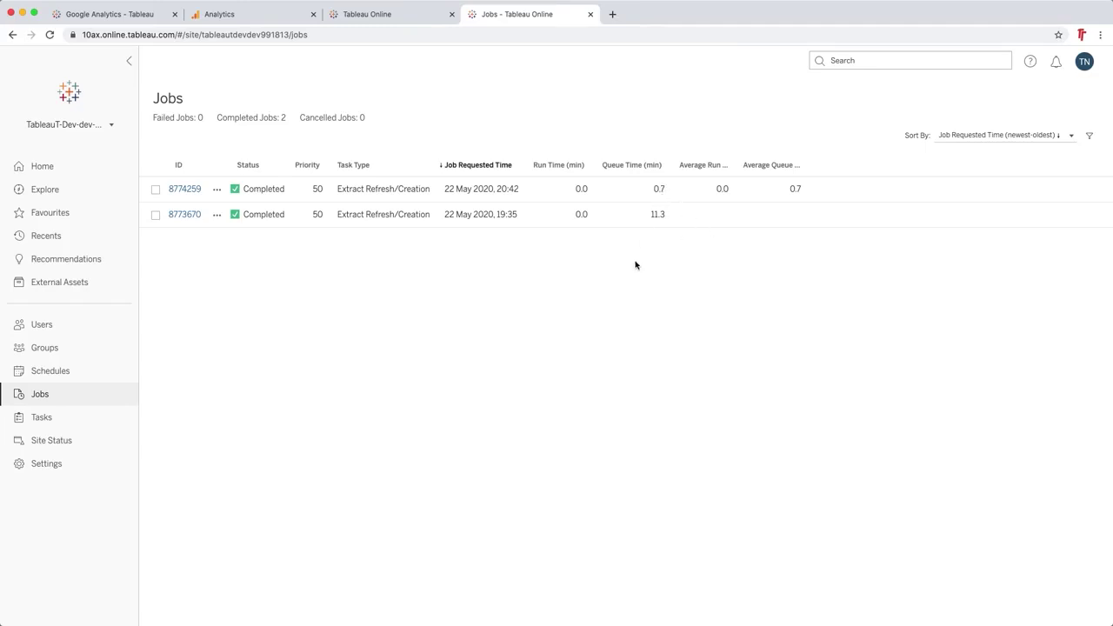
click(190, 189)
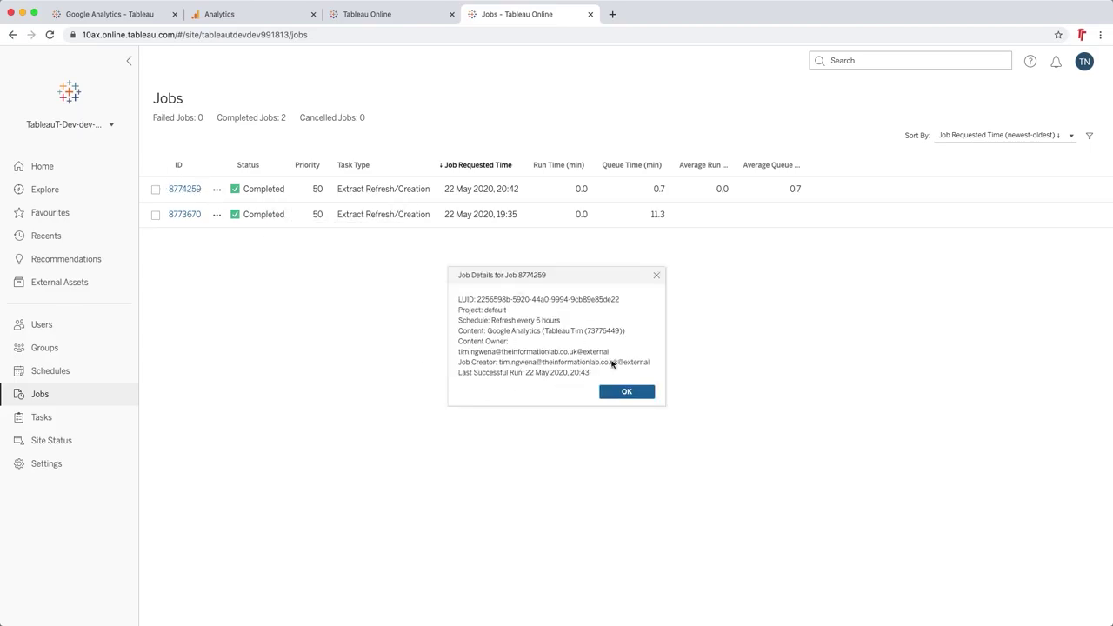
click(657, 275)
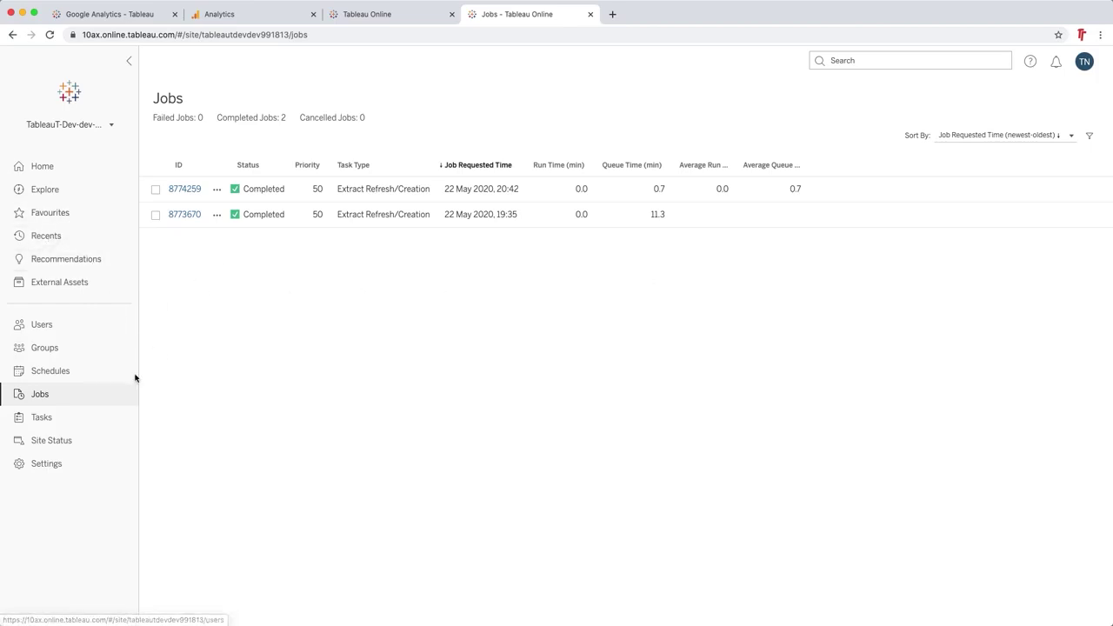
From Tasks, open the Google Analytics data source page showing last refresh 22 May 2020, 20:43
click(40, 418)
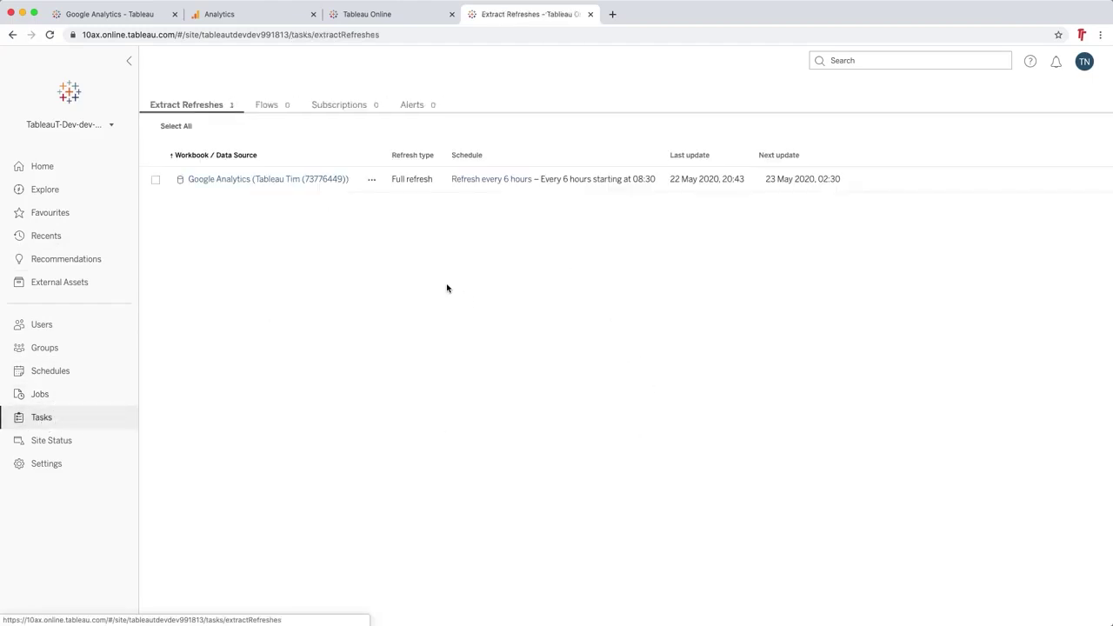
click(273, 183)
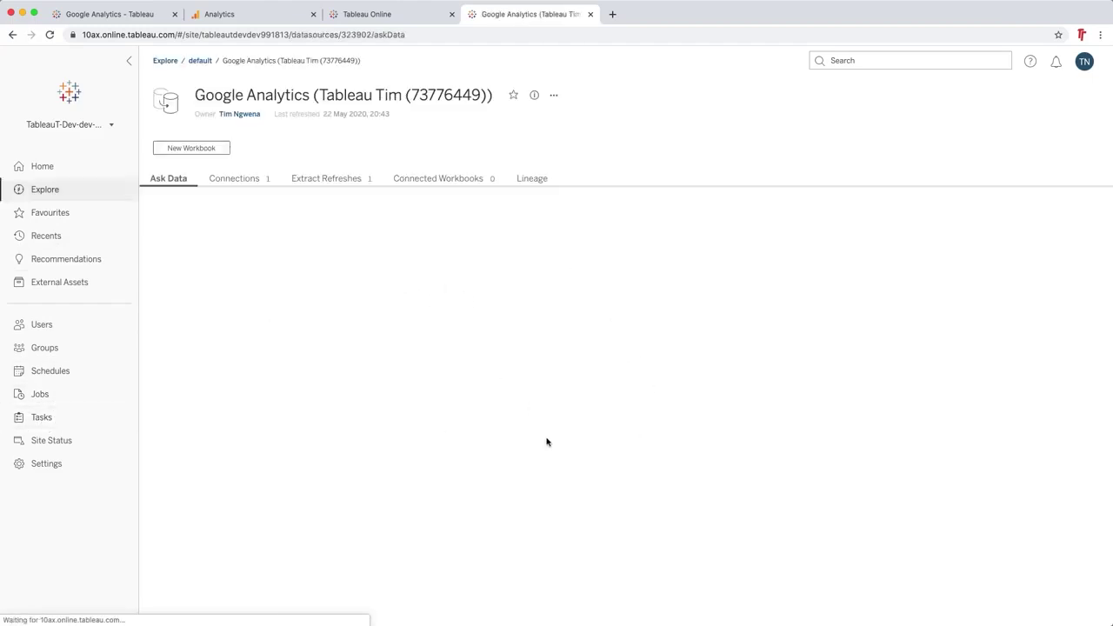